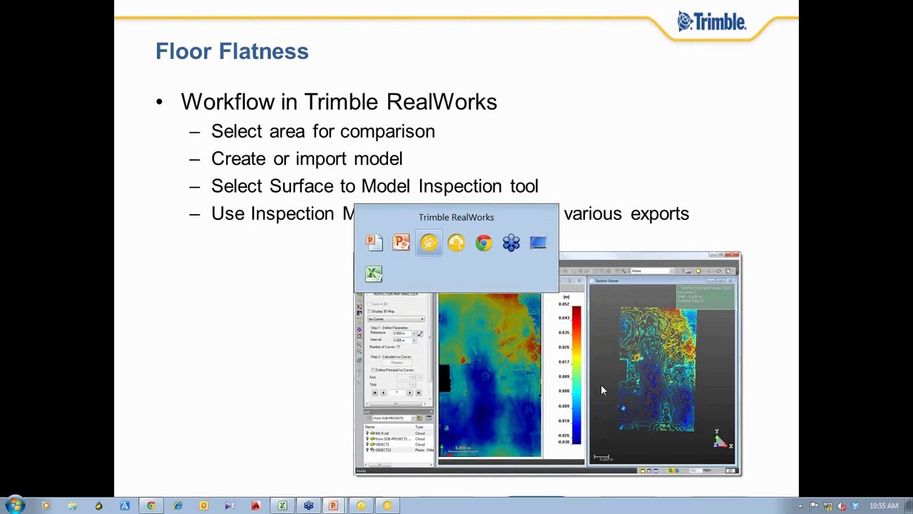
# In RealWorks, hide the point cloud and the OBJECT33 extrusion so the 3D view is empty
pyautogui.click(362, 507)
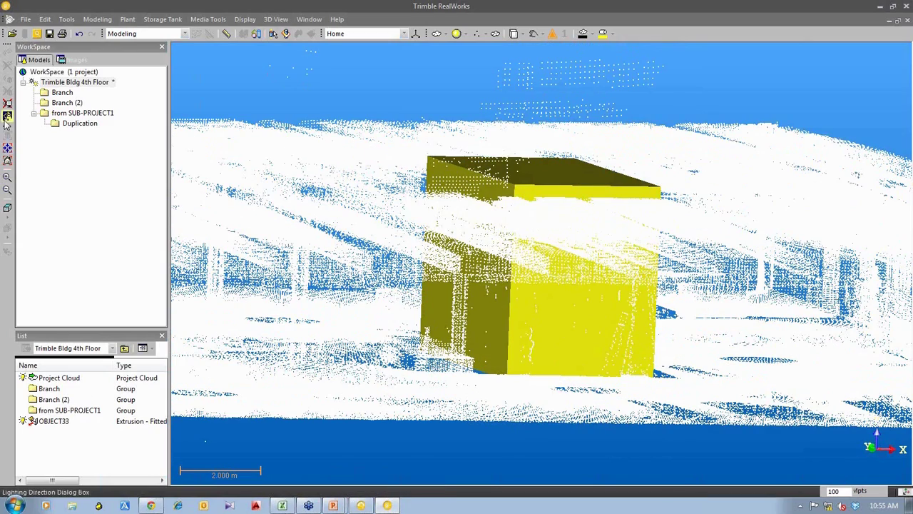
pyautogui.click(7, 103)
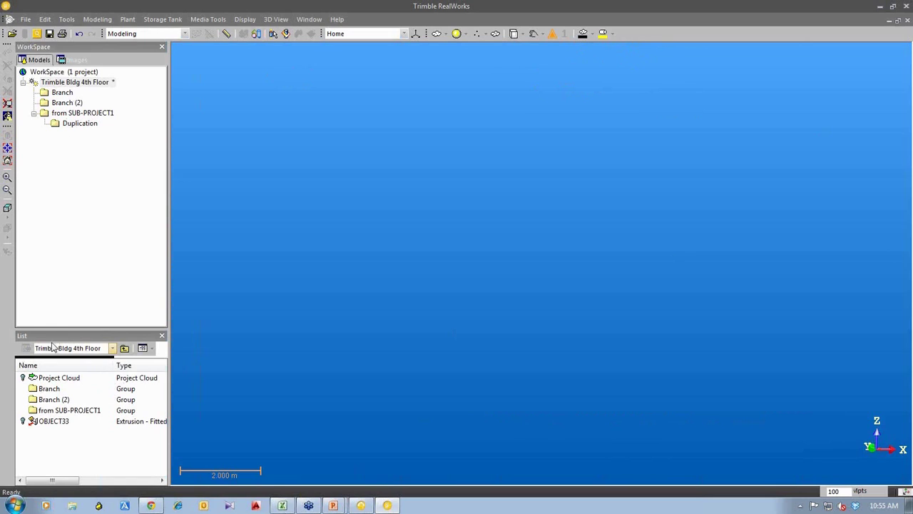
# Show the 4th fl set cloud from SUB-PROJECT1 and orbit to a square-on plan view
pyautogui.doubleClick(63, 83)
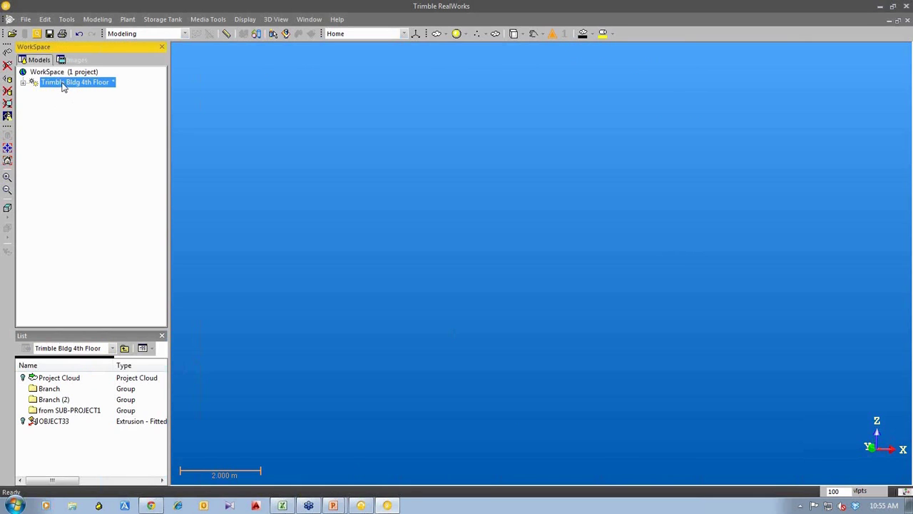
pyautogui.doubleClick(63, 411)
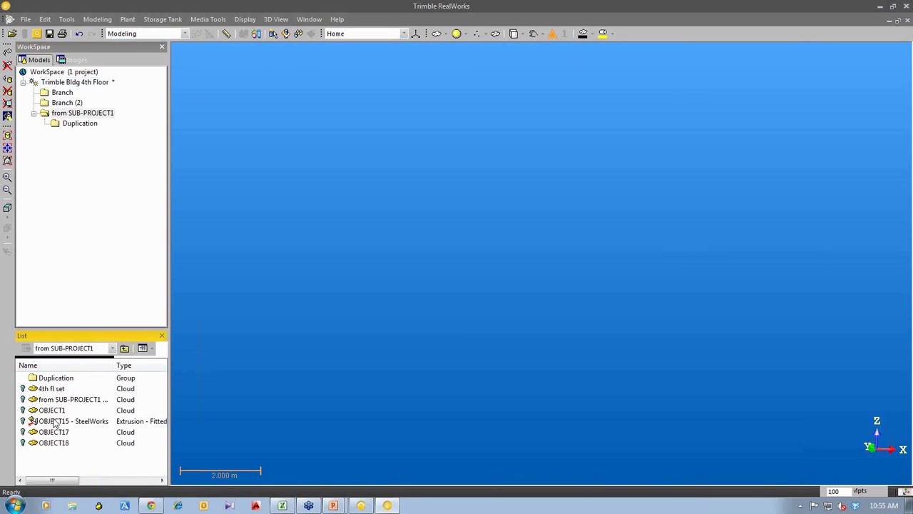
pyautogui.click(23, 388)
pyautogui.moveTo(519, 299); pyautogui.dragTo(471, 341)
pyautogui.scroll(2, 510, 297)
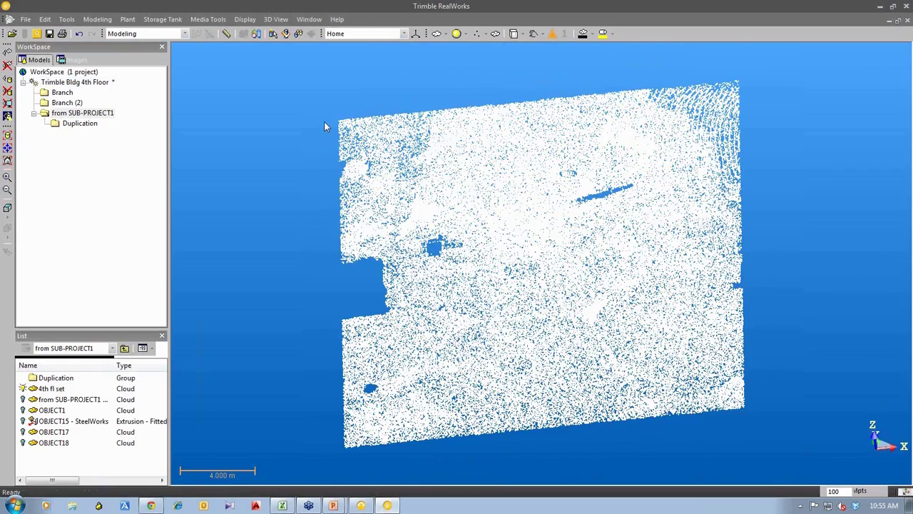
pyautogui.moveTo(407, 240); pyautogui.dragTo(538, 256)
pyautogui.scroll(-2, 550, 278)
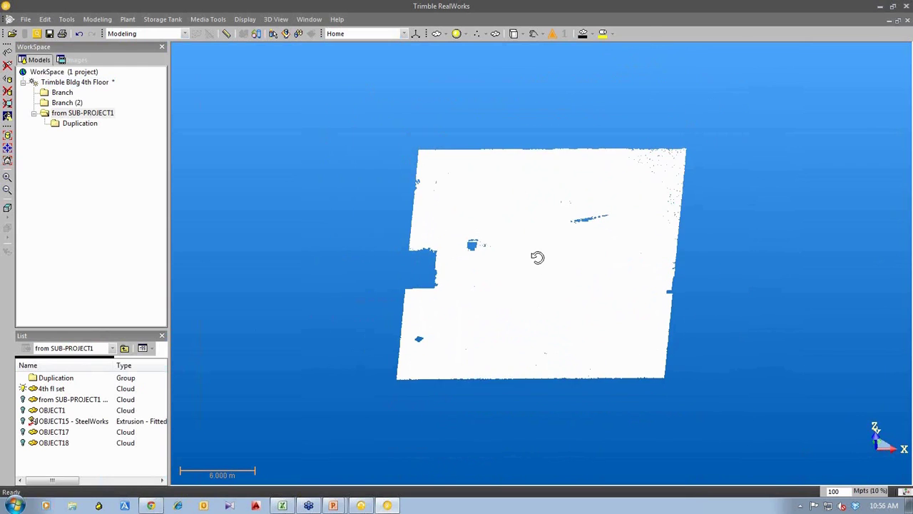
# Shade the floor cloud in greyscale and orbit it to an oblique view
pyautogui.click(444, 35)
pyautogui.click(440, 98)
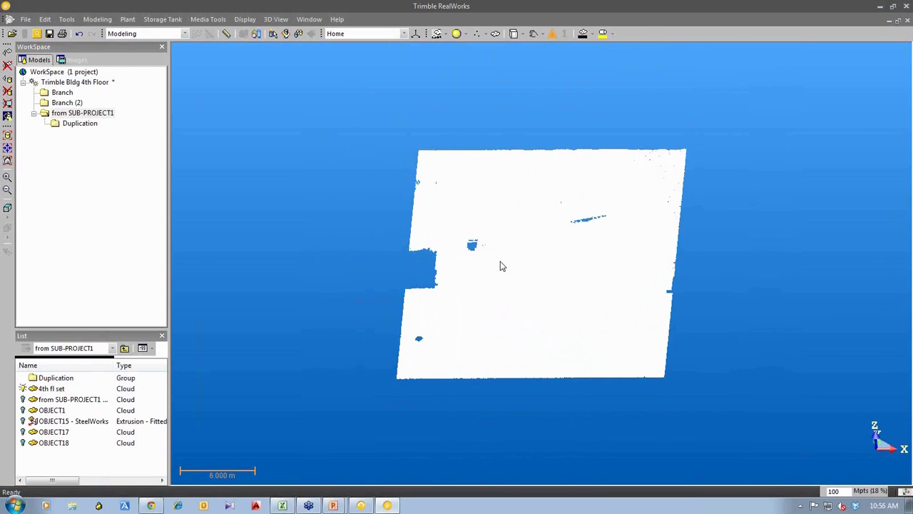
pyautogui.moveTo(501, 247); pyautogui.dragTo(494, 245)
pyautogui.scroll(3, 499, 251)
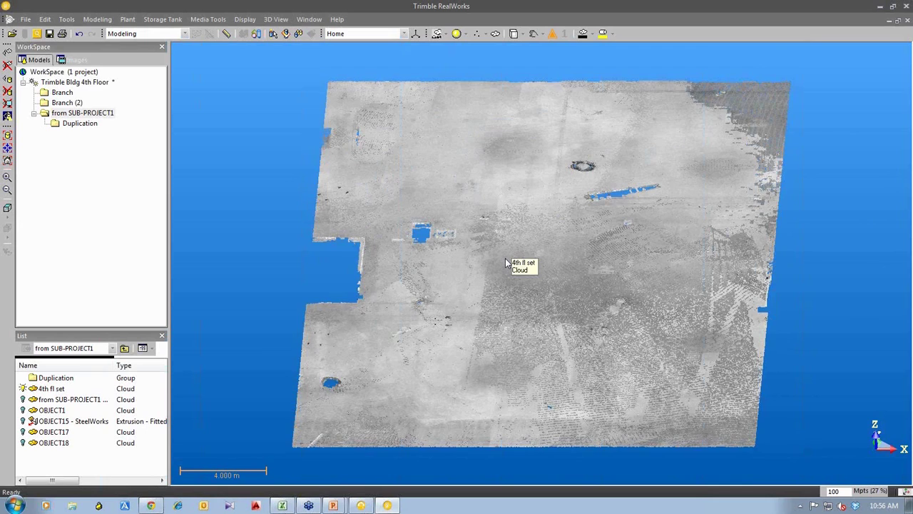
pyautogui.scroll(2, 513, 261)
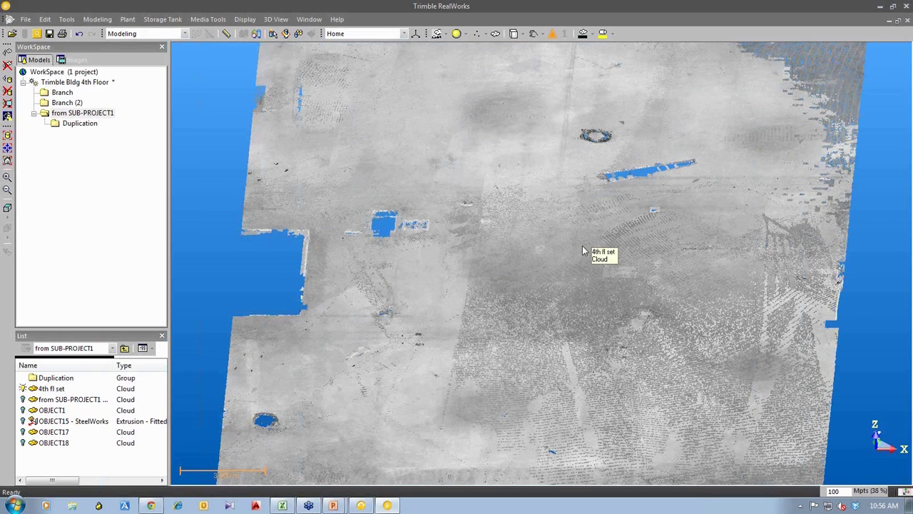
pyautogui.moveTo(510, 346); pyautogui.dragTo(576, 266)
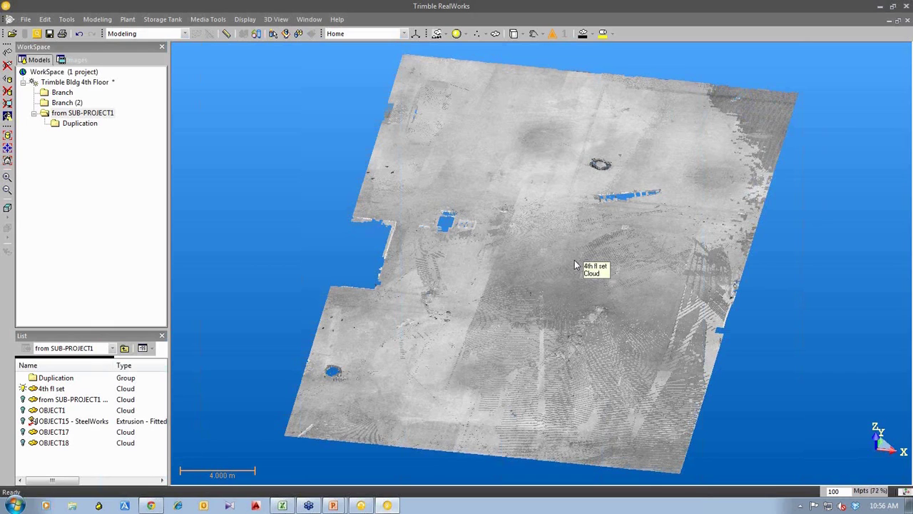
# Switch to the OfficeSurvey workflow, select the 4th fl set cloud and launch the Fitting Tool
pyautogui.click(185, 33)
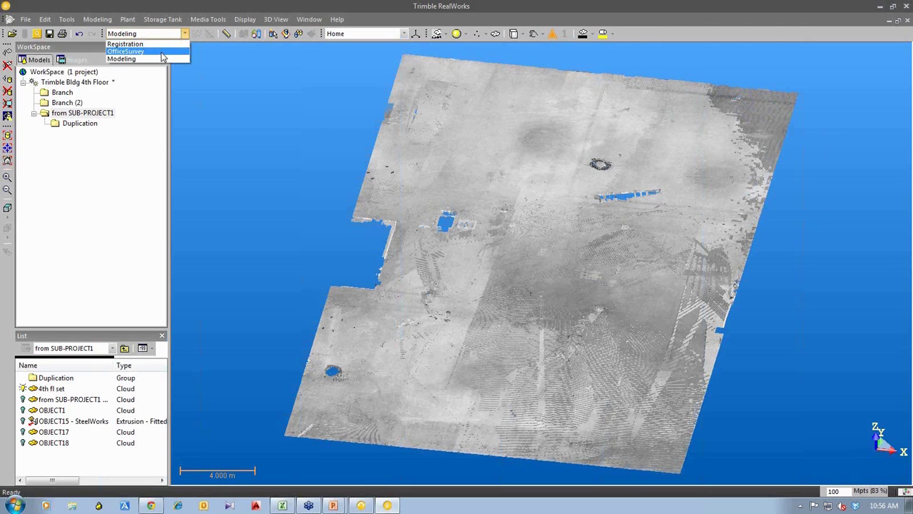
pyautogui.click(162, 52)
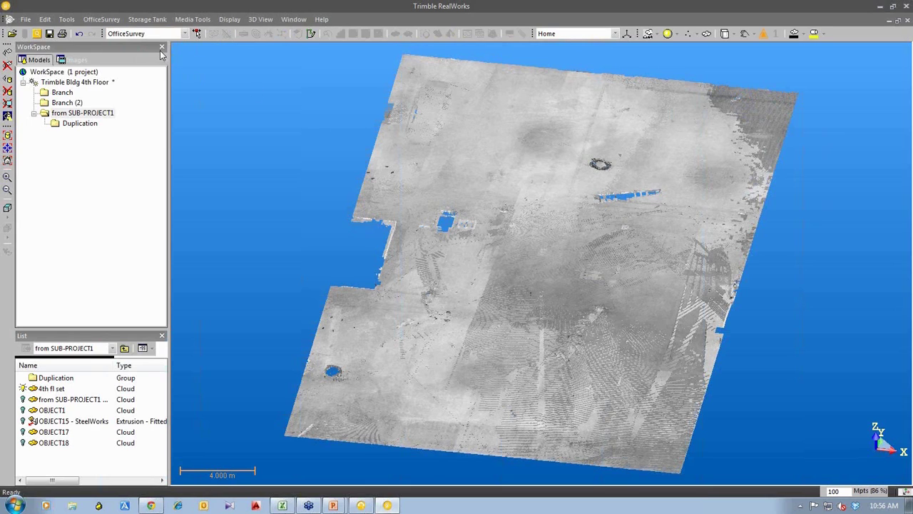
pyautogui.click(511, 291)
pyautogui.click(67, 20)
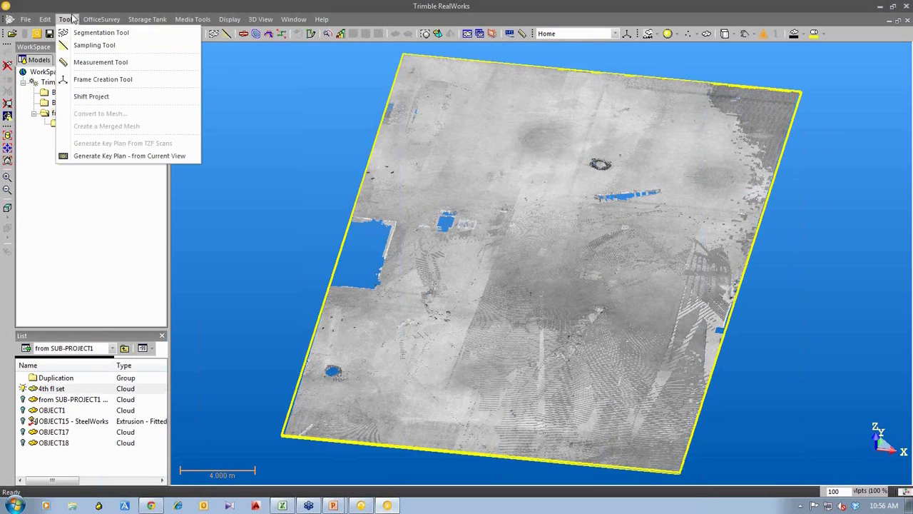
pyautogui.moveTo(89, 22)
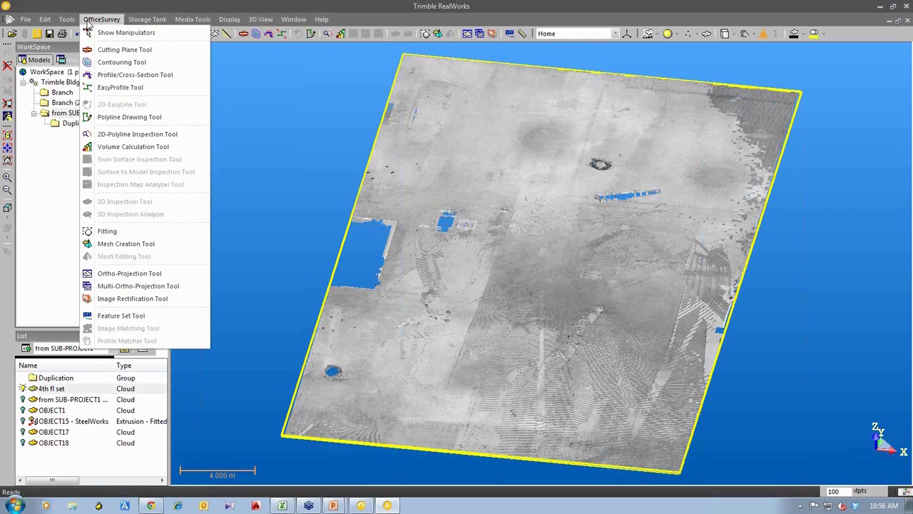
pyautogui.click(148, 232)
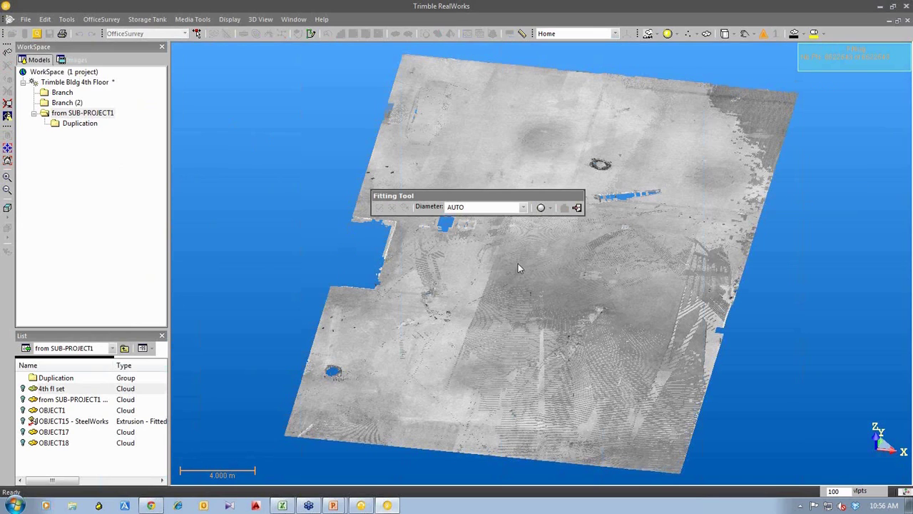
# Fit a Horizontal Plane to the floor points and create it as OBJECT34 (Plane - Fitted)
pyautogui.moveTo(499, 200); pyautogui.dragTo(318, 73)
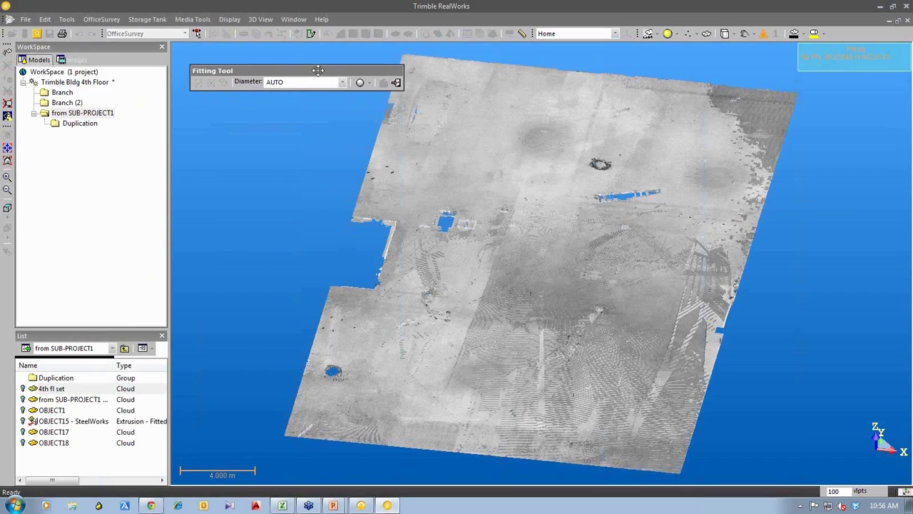
pyautogui.click(370, 83)
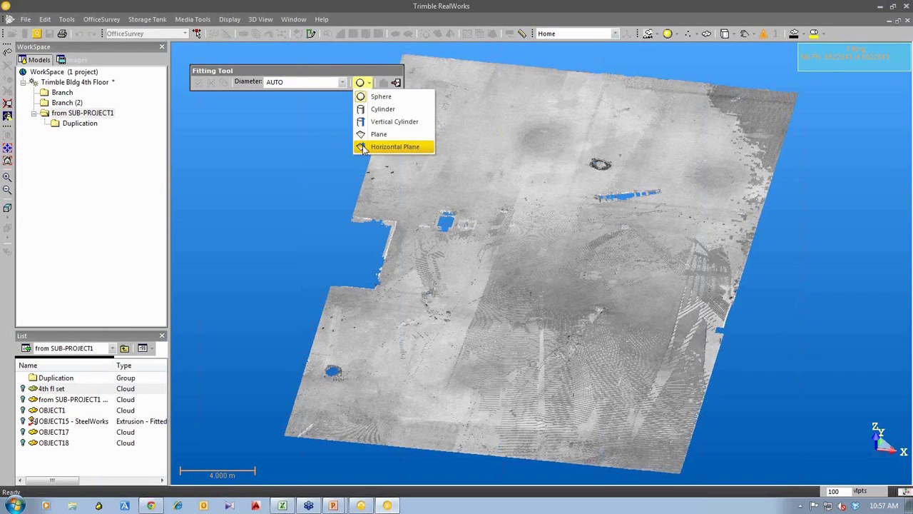
pyautogui.click(385, 146)
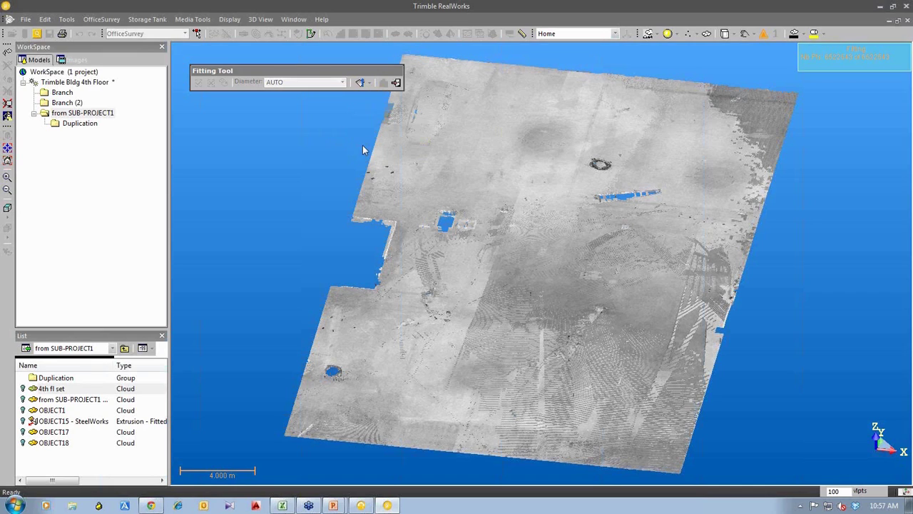
pyautogui.click(362, 83)
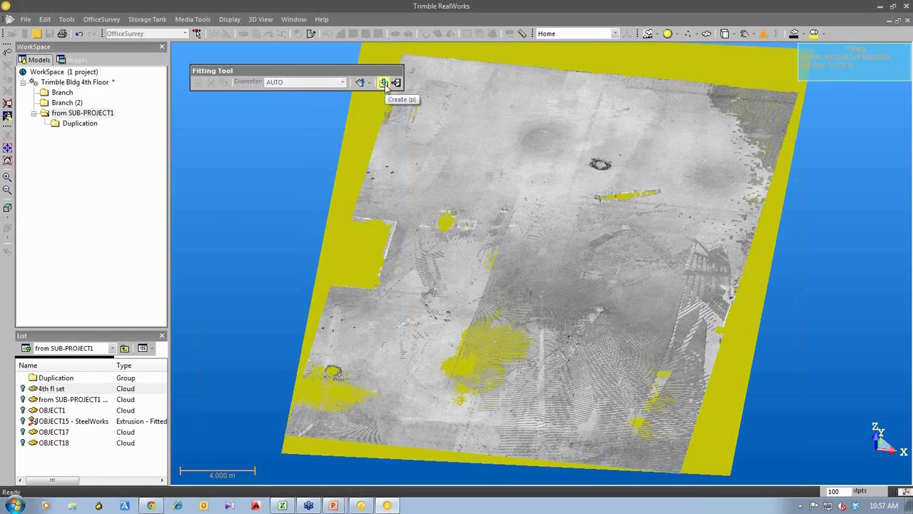
pyautogui.click(384, 83)
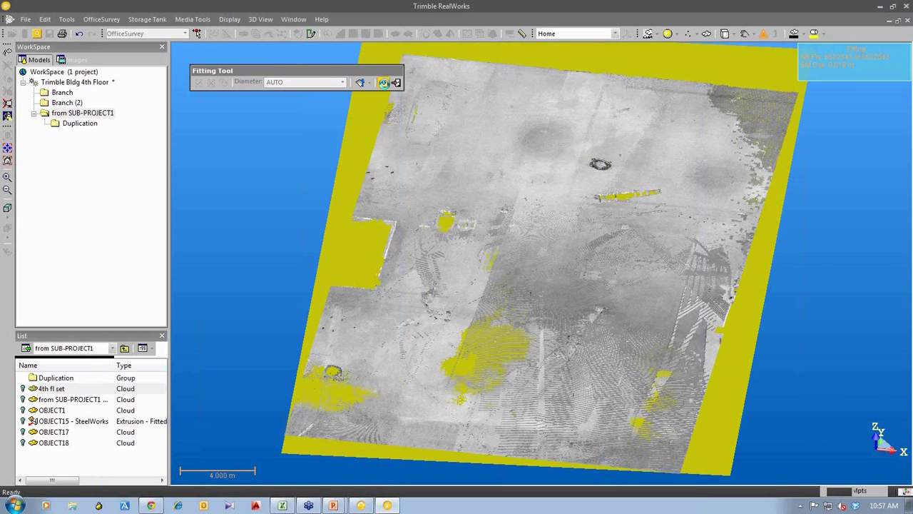
pyautogui.click(396, 82)
# Display the 4th fl set cloud over plane OBJECT34 and select both together
pyautogui.click(55, 456)
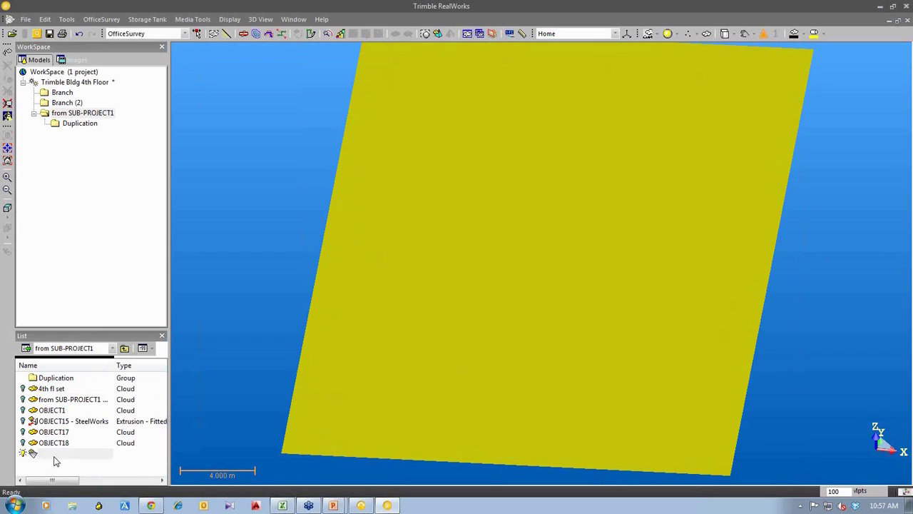
pyautogui.click(23, 388)
pyautogui.click(534, 371)
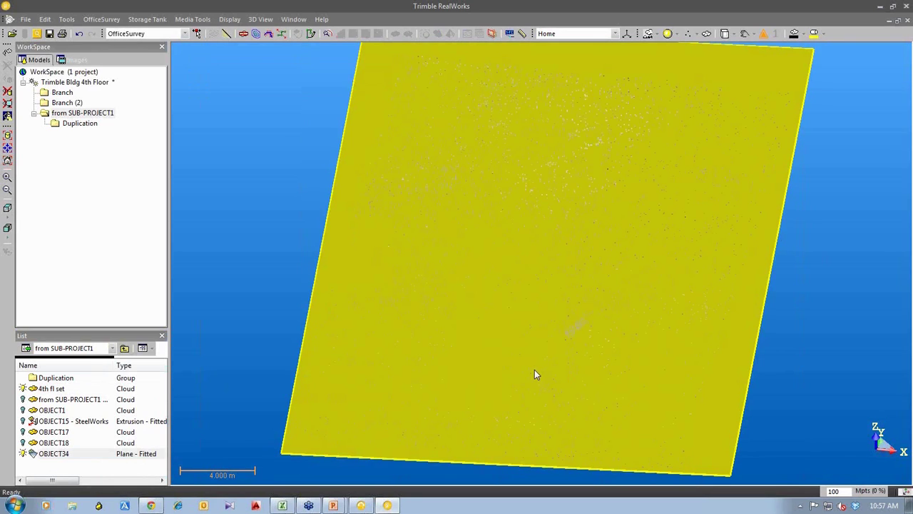
pyautogui.moveTo(535, 374); pyautogui.dragTo(542, 326)
pyautogui.scroll(3, 550, 320)
pyautogui.scroll(-5, 549, 321)
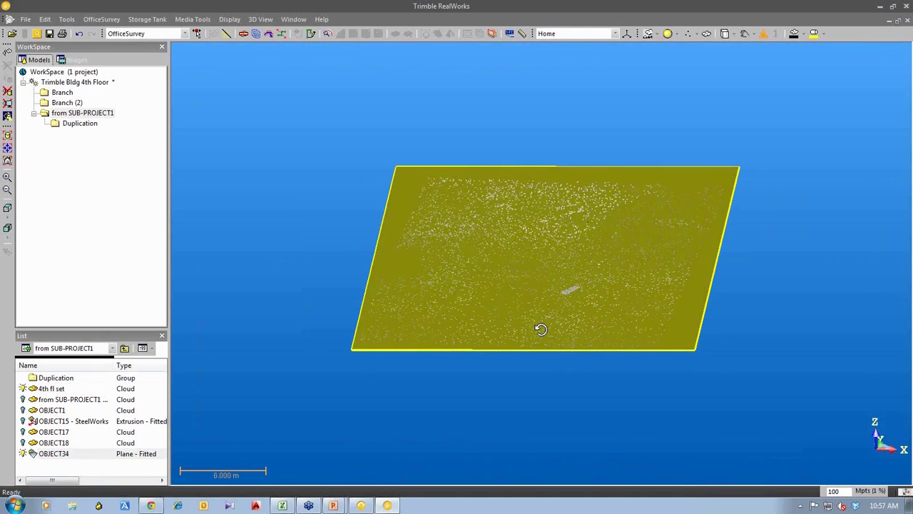
pyautogui.click(54, 388)
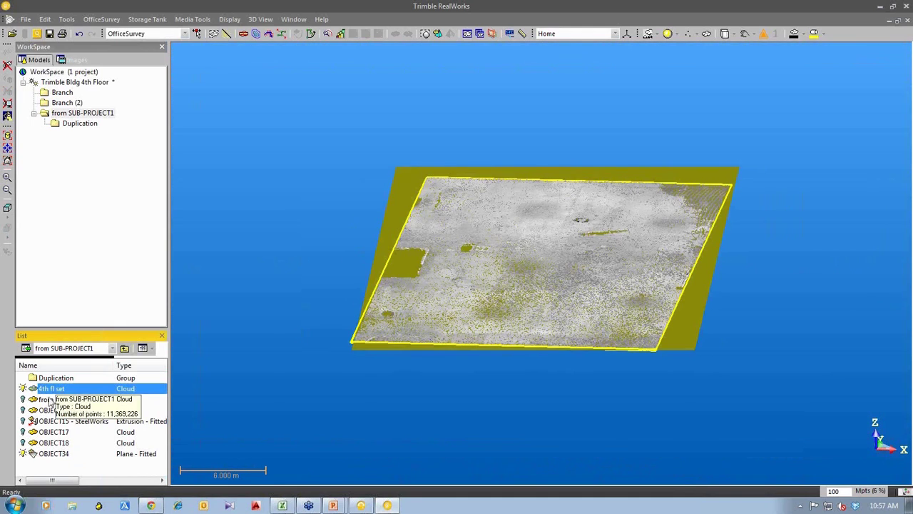
pyautogui.keyDown('ctrl'); pyautogui.click(59, 454); pyautogui.keyUp('ctrl')
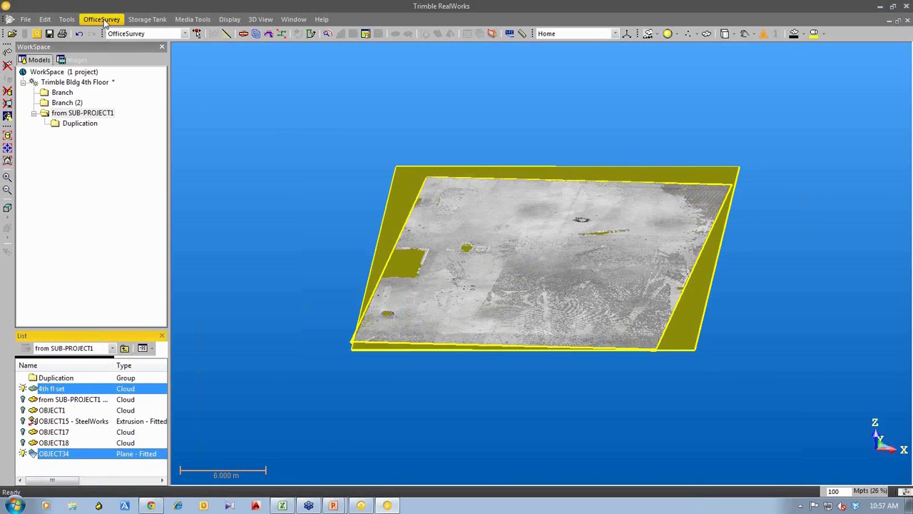
# Preview a Surface to Model Inspection at 0.100 m resolution, computing now with loaded points
pyautogui.click(102, 19)
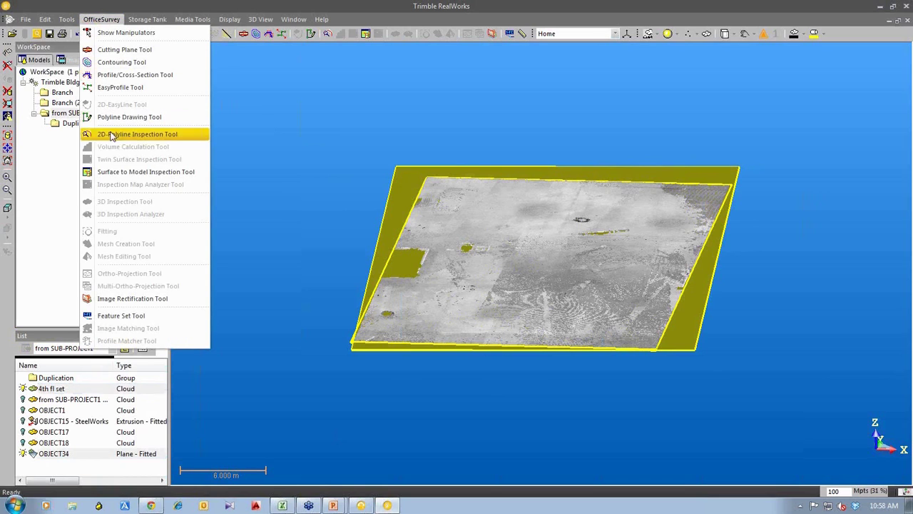
pyautogui.click(119, 173)
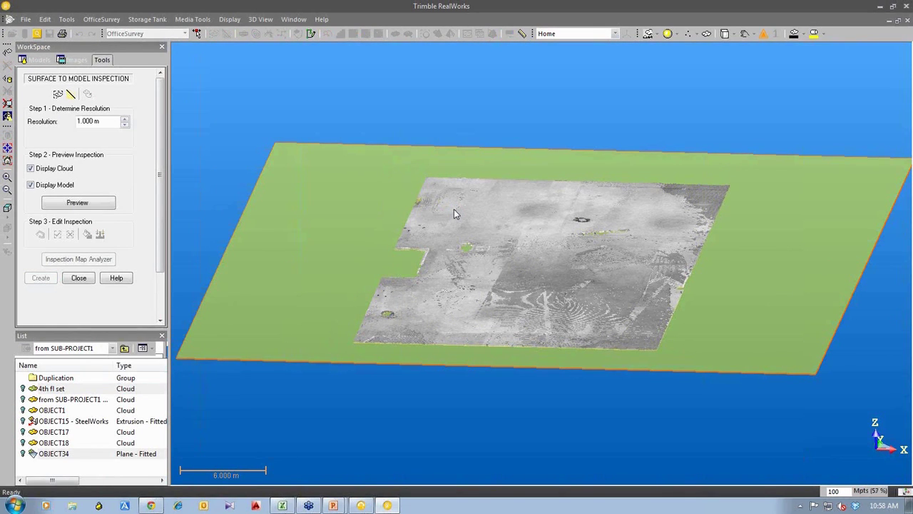
pyautogui.click(98, 122)
pyautogui.moveTo(100, 121); pyautogui.dragTo(76, 122)
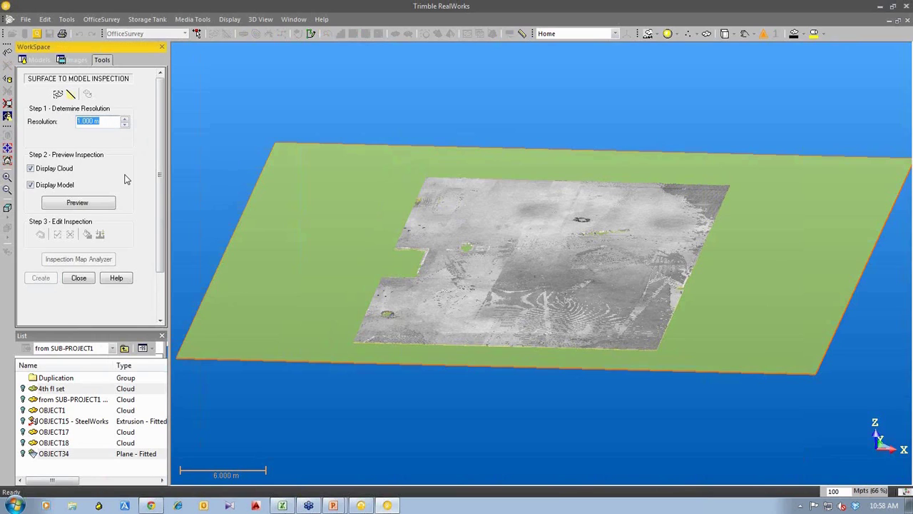
pyautogui.write('0.1')
pyautogui.press('Return')
pyautogui.click(80, 204)
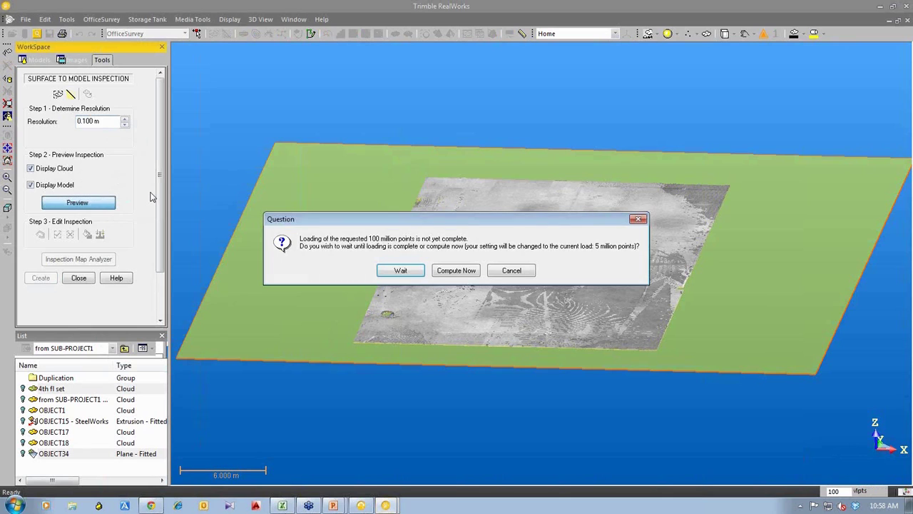
pyautogui.click(454, 272)
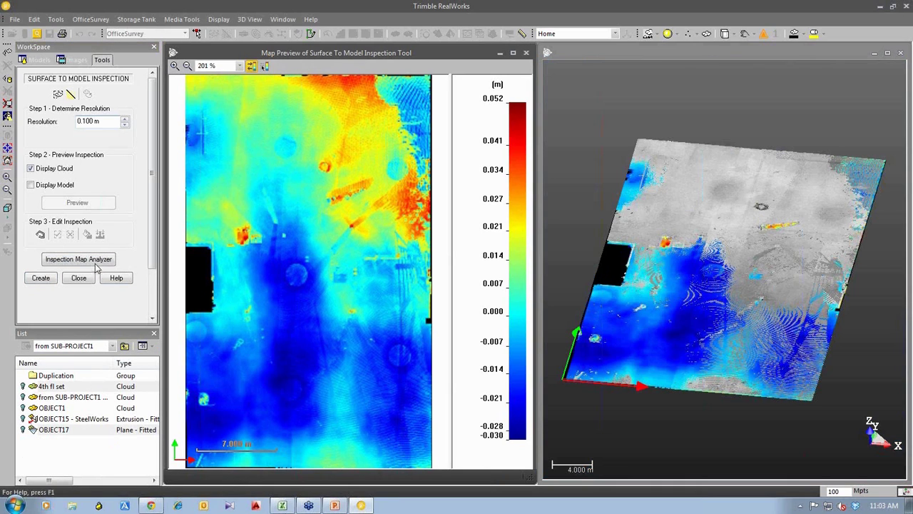
# Open the Inspection Map Analyzer in Sections & Shifts mode and enlarge and recentre the section profile
pyautogui.click(79, 259)
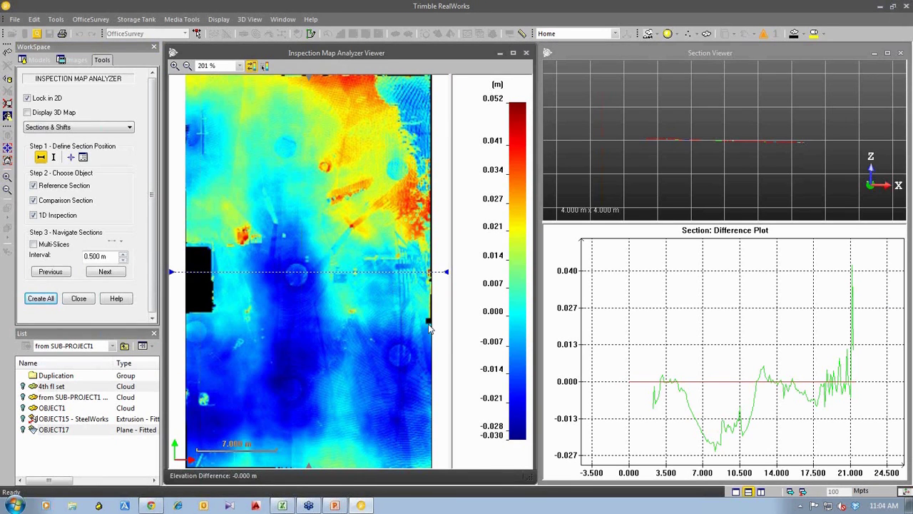
pyautogui.click(125, 128)
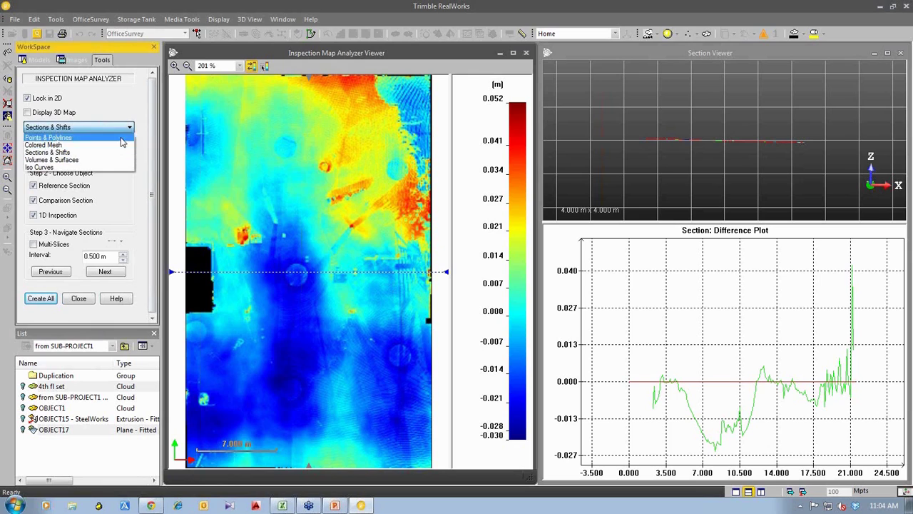
pyautogui.click(115, 152)
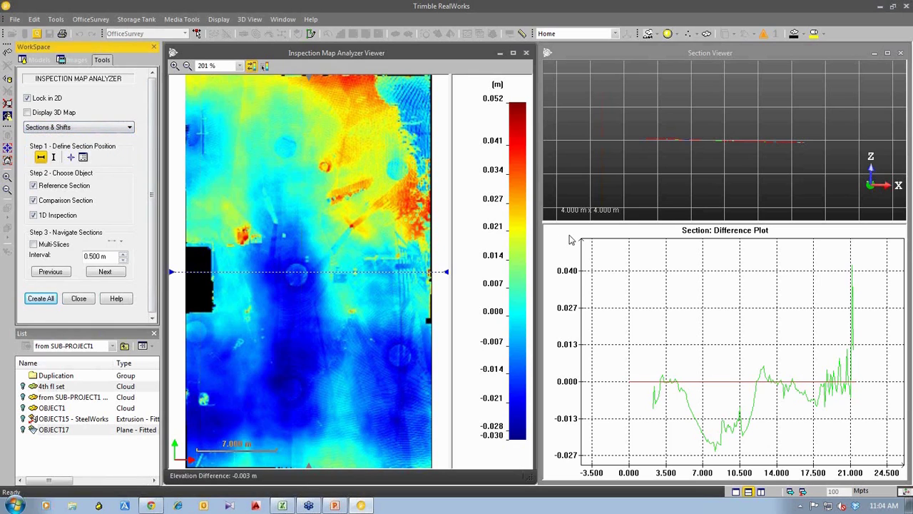
pyautogui.scroll(2, 692, 156)
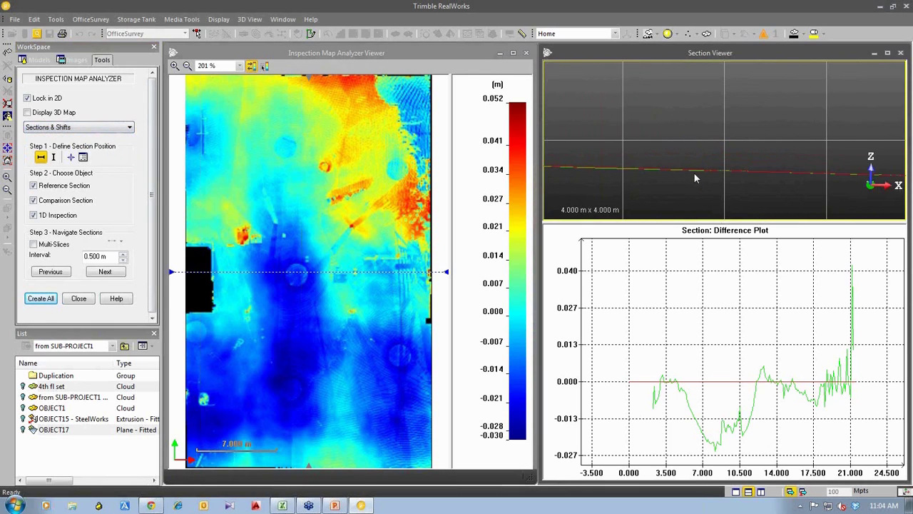
pyautogui.scroll(2, 695, 172)
pyautogui.moveTo(734, 216); pyautogui.dragTo(735, 295)
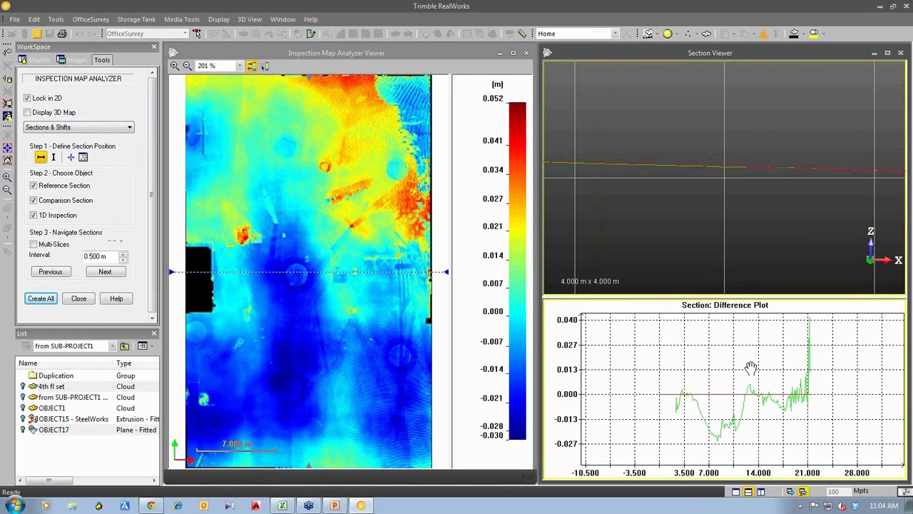
pyautogui.scroll(2, 748, 377)
pyautogui.scroll(-2, 748, 376)
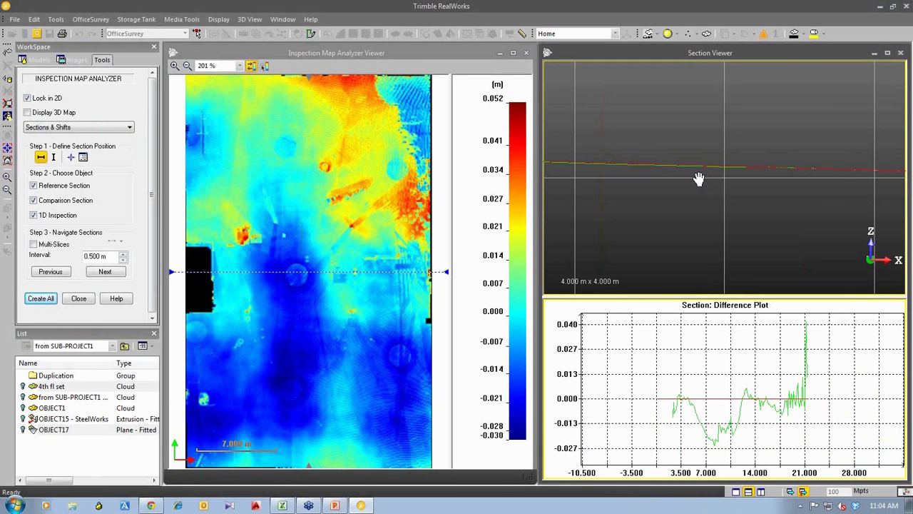
pyautogui.moveTo(697, 179); pyautogui.dragTo(809, 163)
pyautogui.moveTo(702, 175); pyautogui.dragTo(720, 183)
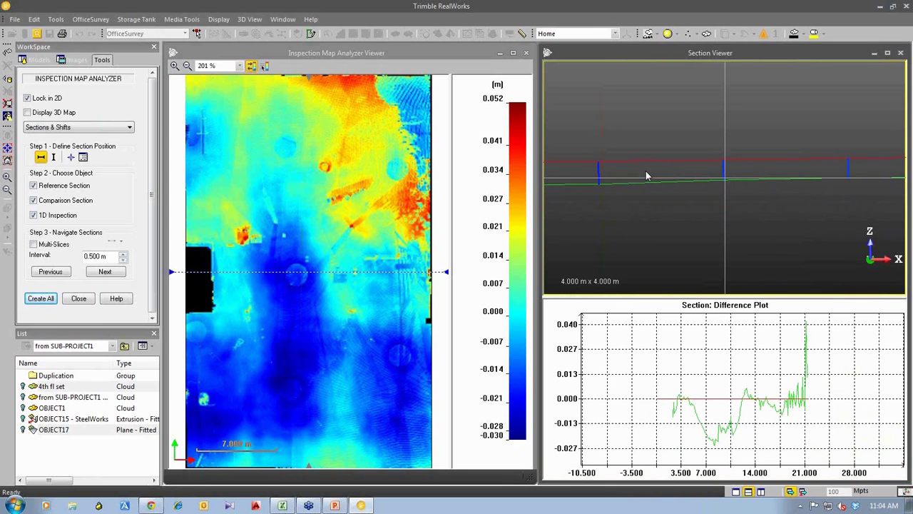
# Move the section line slightly higher on the map and maximize the Section Viewer
pyautogui.moveTo(648, 184); pyautogui.dragTo(645, 179)
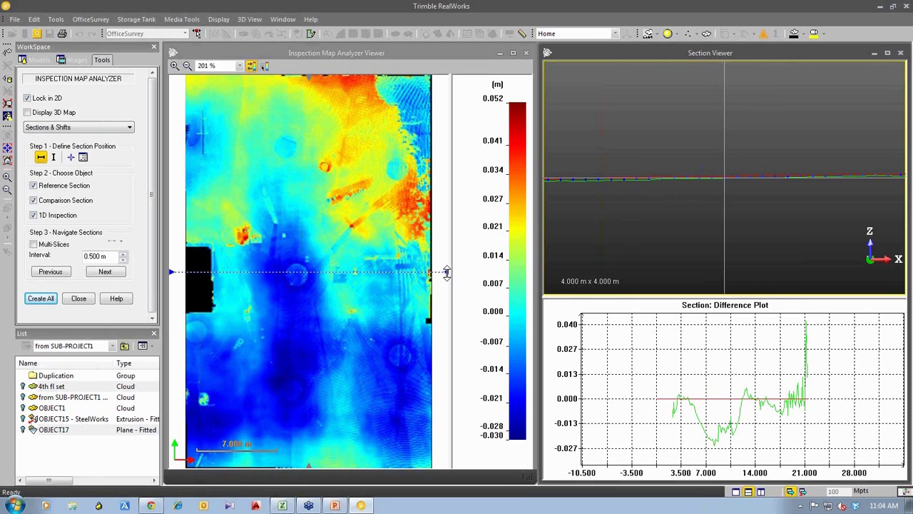
pyautogui.moveTo(446, 272); pyautogui.dragTo(445, 225)
pyautogui.click(654, 199)
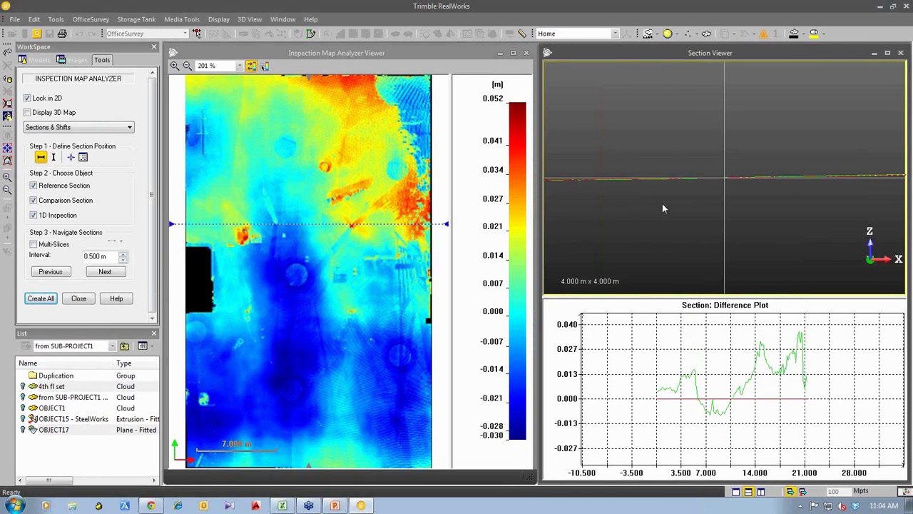
pyautogui.moveTo(738, 198); pyautogui.dragTo(787, 214)
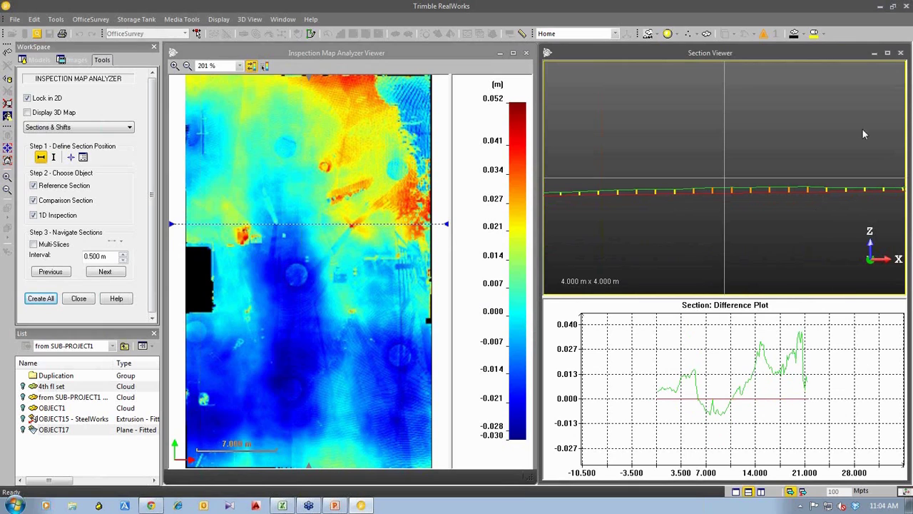
pyautogui.click(888, 53)
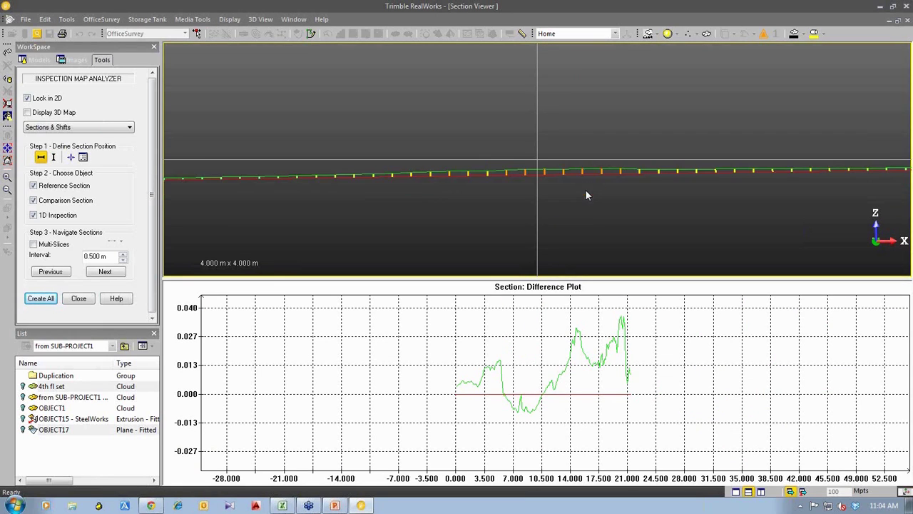
pyautogui.scroll(-2, 585, 191)
pyautogui.scroll(2, 582, 187)
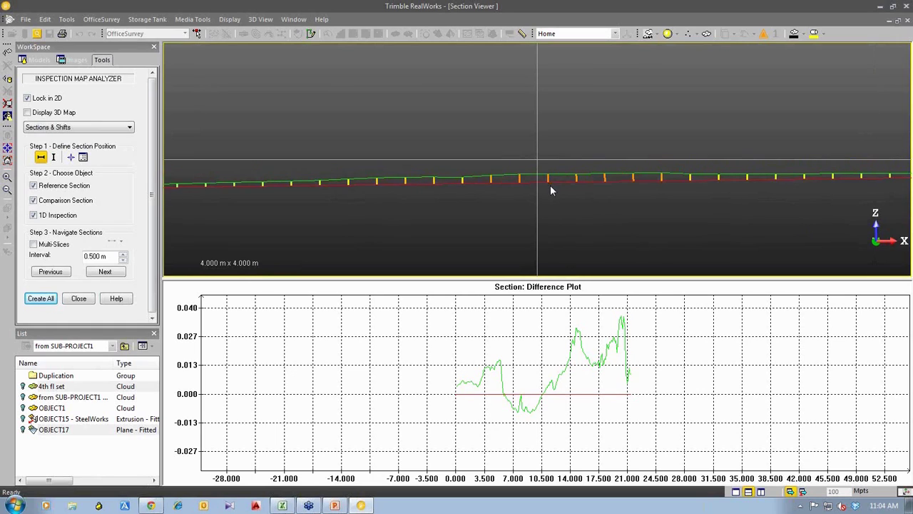
pyautogui.scroll(1, 572, 186)
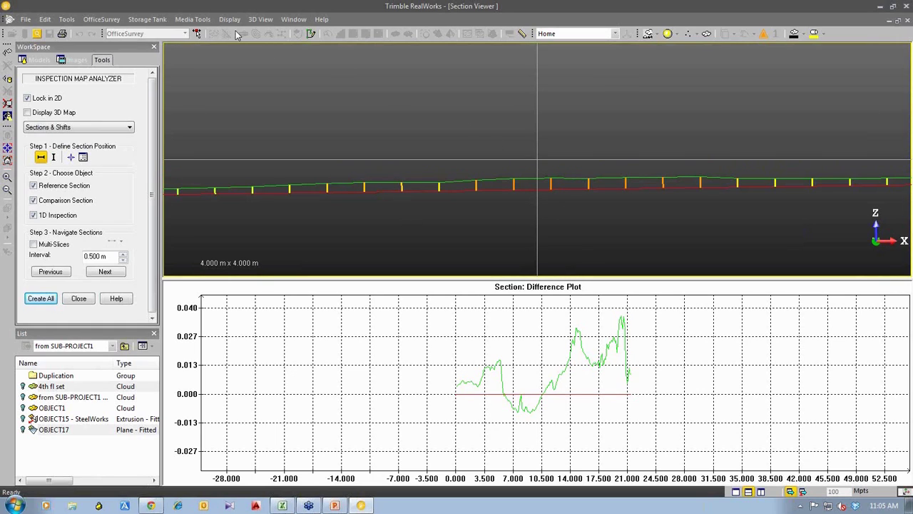
# In Preferences, pick a custom mid-blue (0,128,192) as the background colour
pyautogui.click(45, 19)
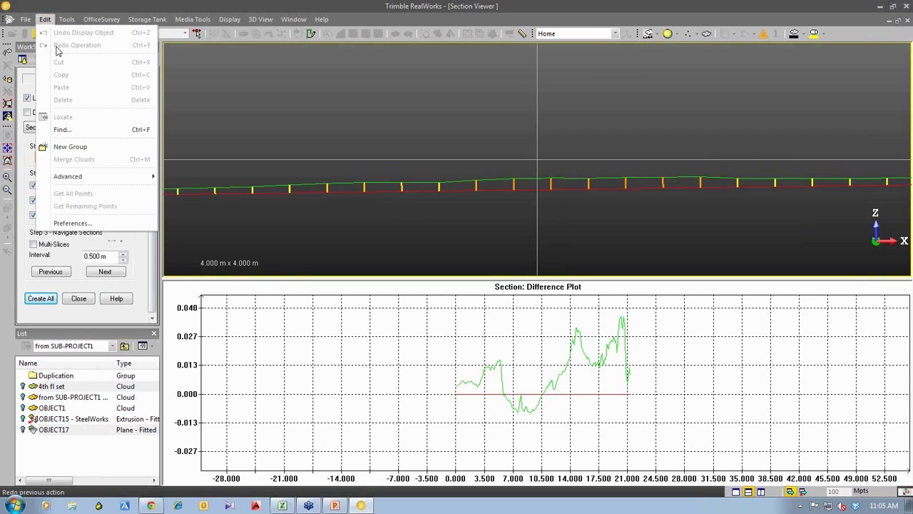
pyautogui.click(97, 221)
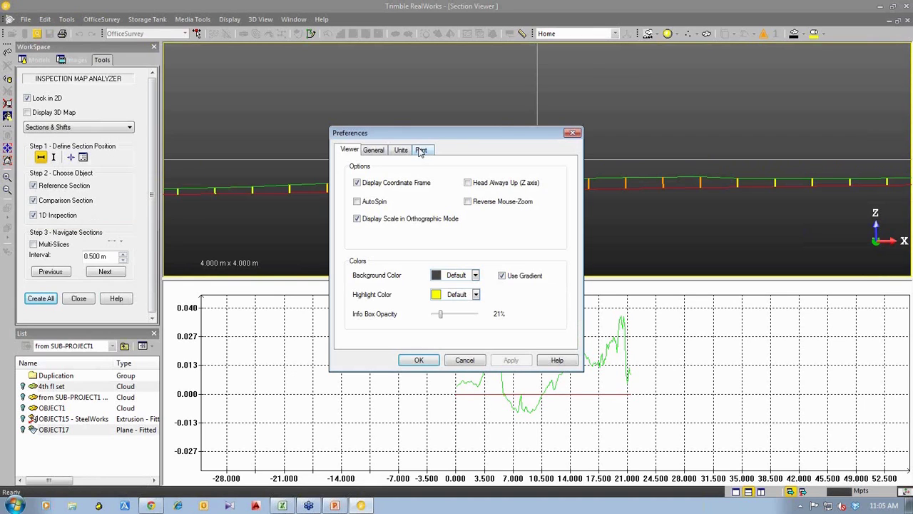
pyautogui.click(475, 276)
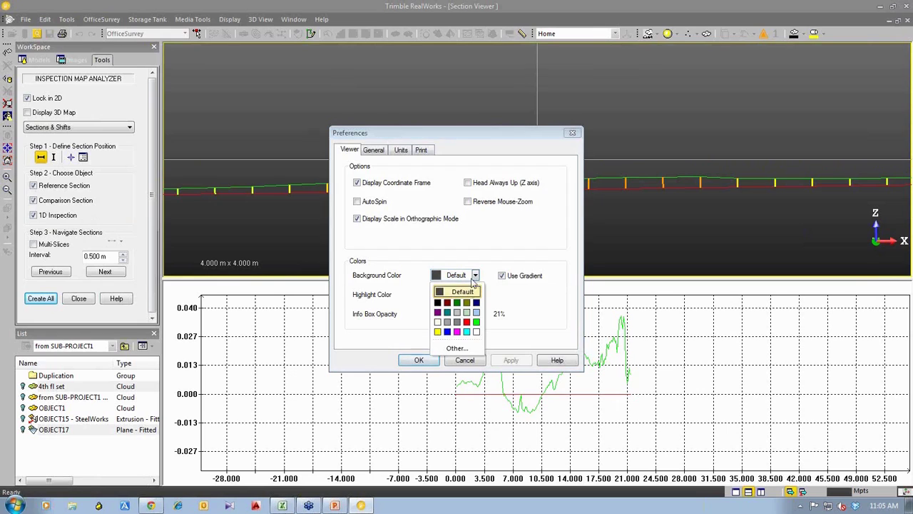
pyautogui.click(456, 348)
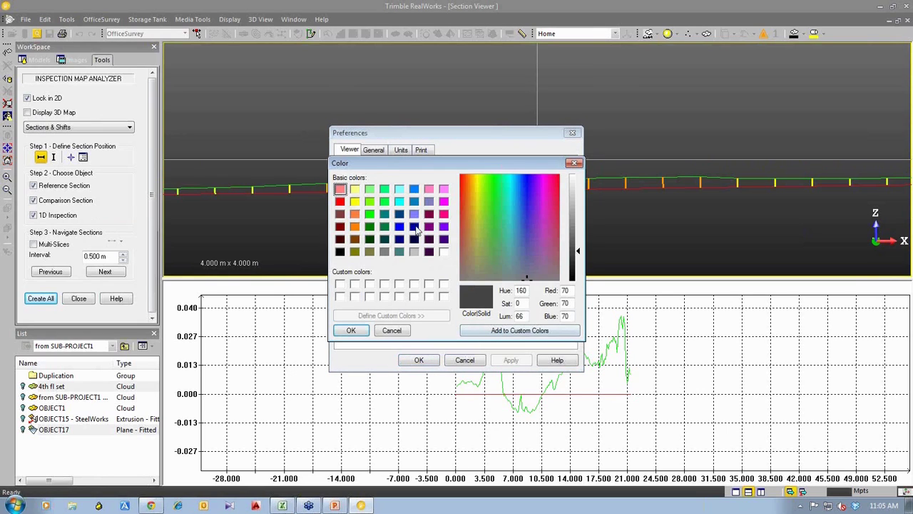
pyautogui.click(415, 215)
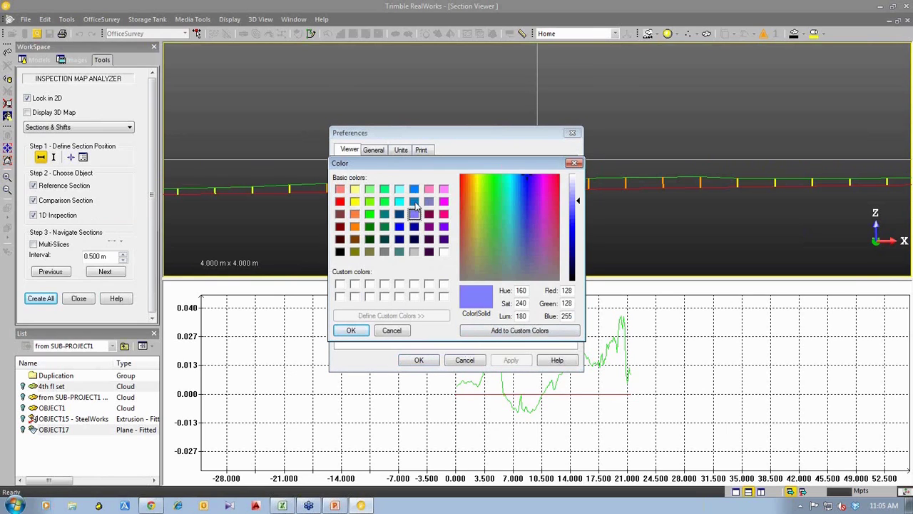
pyautogui.click(414, 201)
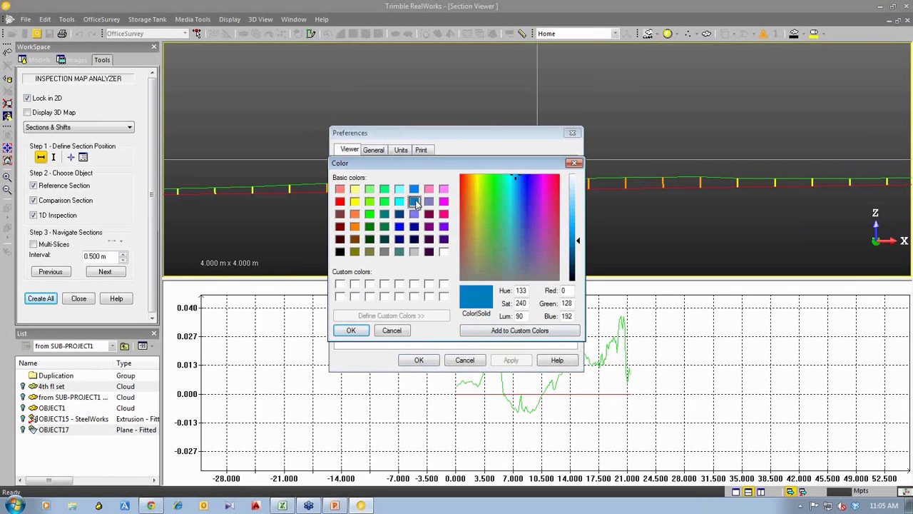
pyautogui.click(351, 330)
# Apply the blue background, close Preferences, and zoom in on the section profile
pyautogui.click(511, 360)
pyautogui.click(419, 360)
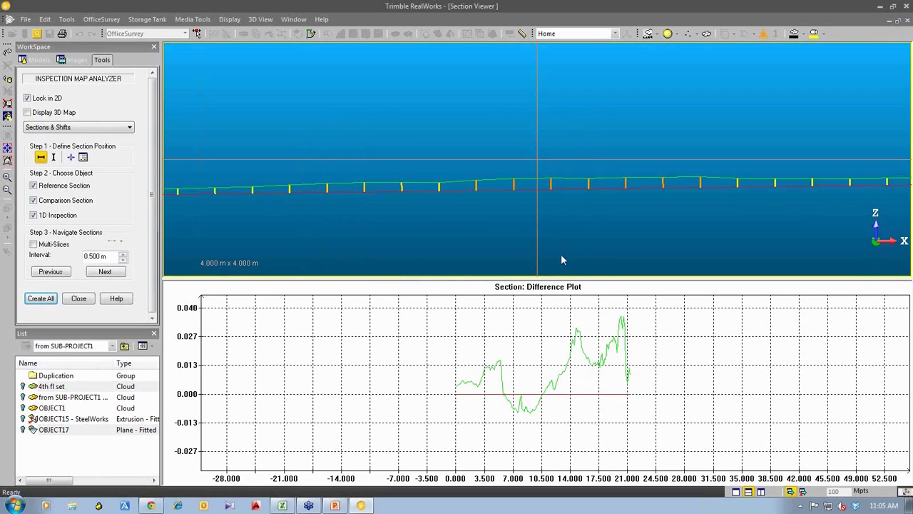
pyautogui.scroll(2, 569, 194)
pyautogui.moveTo(560, 198); pyautogui.dragTo(558, 214, button='middle')
pyautogui.scroll(-4, 539, 225)
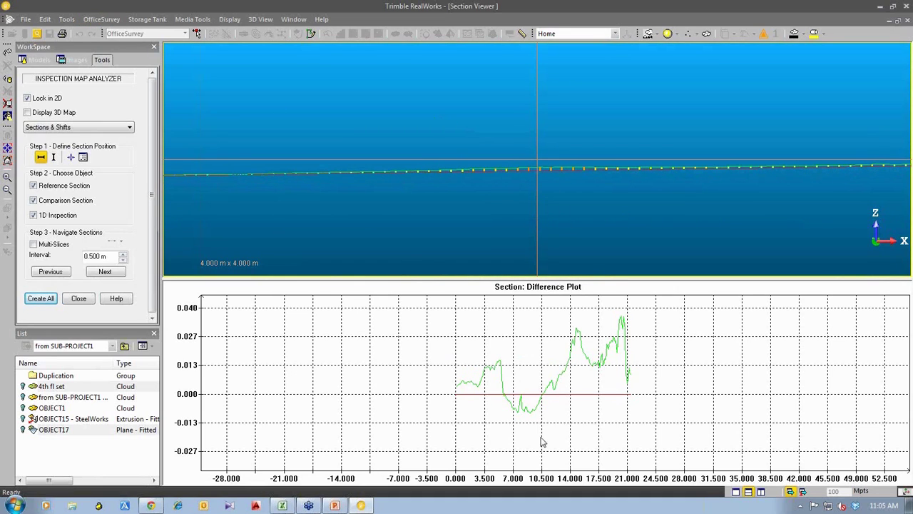
pyautogui.moveTo(539, 191); pyautogui.dragTo(543, 195, button='middle')
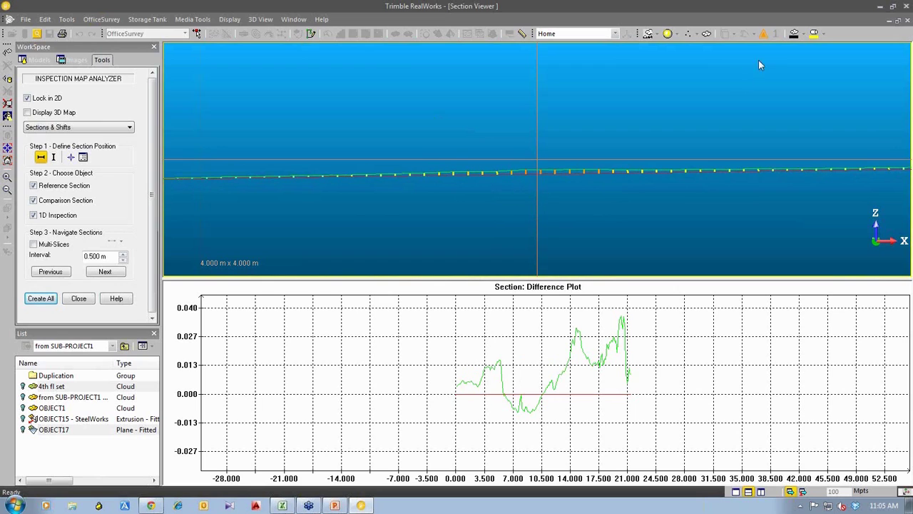
# Restore the side-by-side views and place a vertical section line shifted right across the map
pyautogui.click(902, 21)
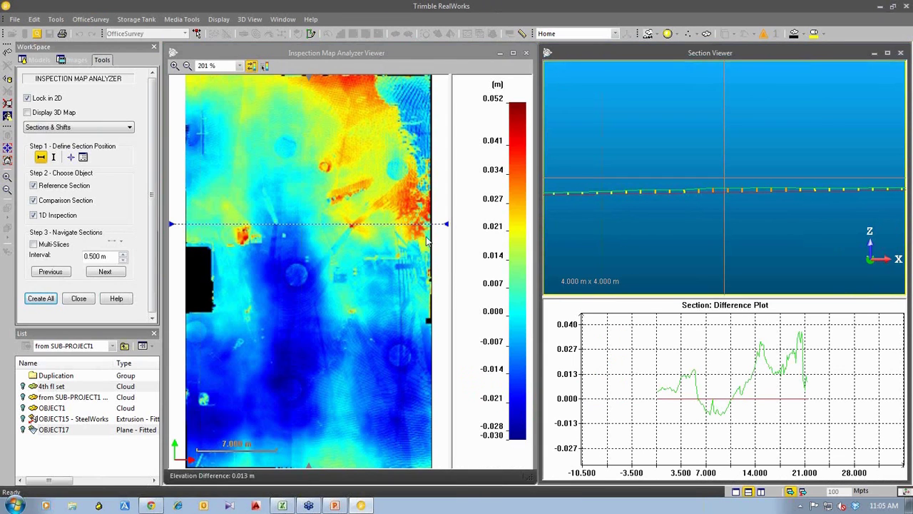
pyautogui.click(308, 78)
pyautogui.moveTo(311, 79); pyautogui.dragTo(343, 84)
pyautogui.moveTo(714, 223); pyautogui.dragTo(685, 215, button='middle')
pyautogui.click(130, 127)
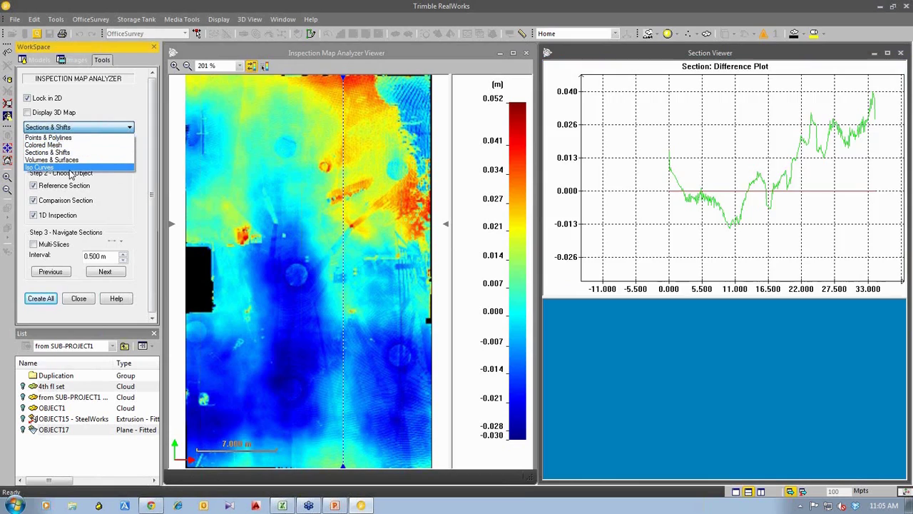
# Switch the analyzer to Iso Curves with a 0.010 m interval and preview the nine curves
pyautogui.click(70, 169)
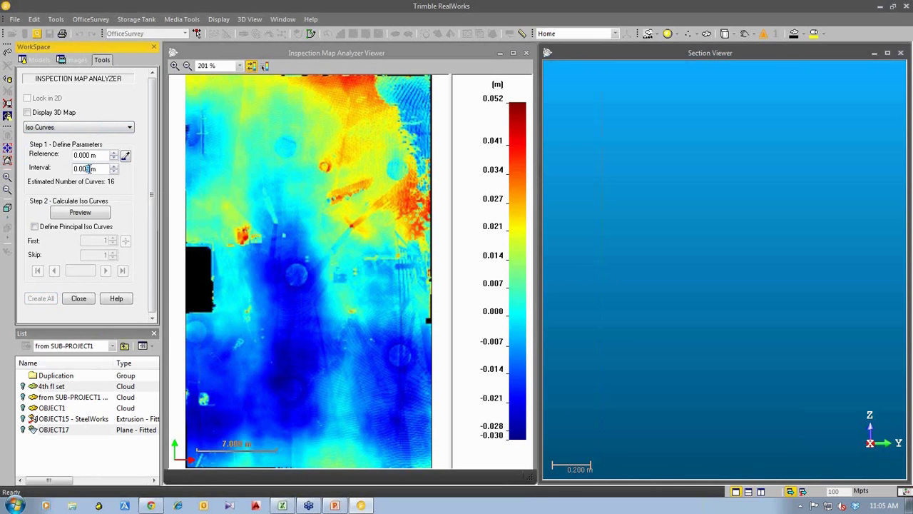
pyautogui.write('1')
pyautogui.moveTo(91, 169); pyautogui.dragTo(83, 168)
pyautogui.write('1')
pyautogui.click(93, 212)
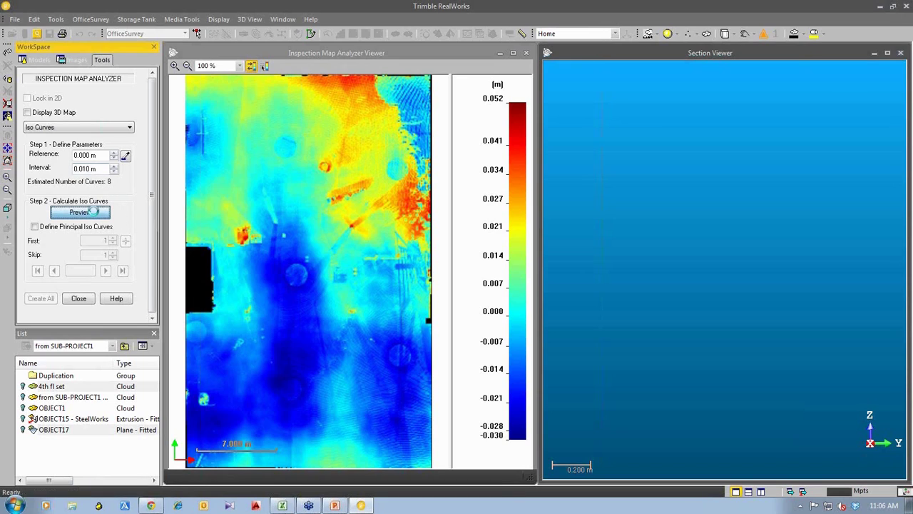
# Orbit and zoom the Section Viewer to inspect the iso-curve preview from several angles
pyautogui.moveTo(558, 204); pyautogui.dragTo(774, 255)
pyautogui.scroll(2, 832, 235)
pyautogui.moveTo(832, 235); pyautogui.dragTo(724, 296)
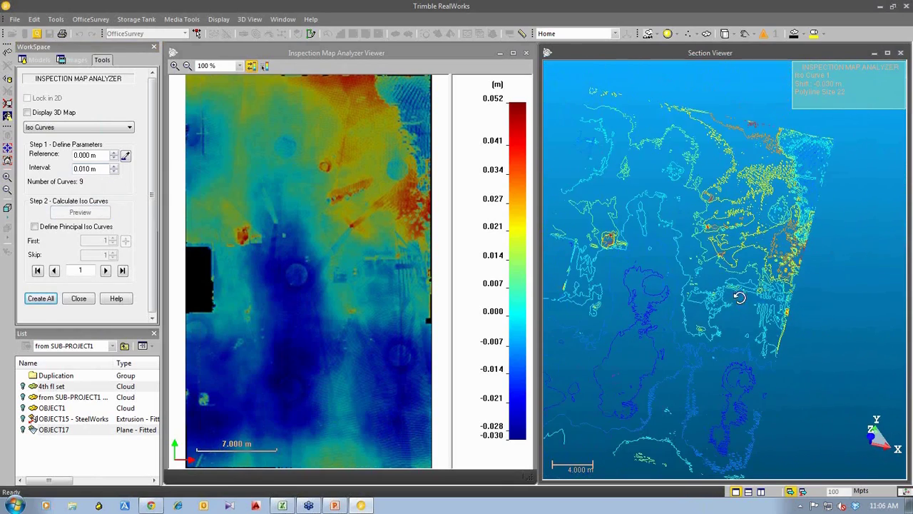
pyautogui.scroll(-2, 713, 303)
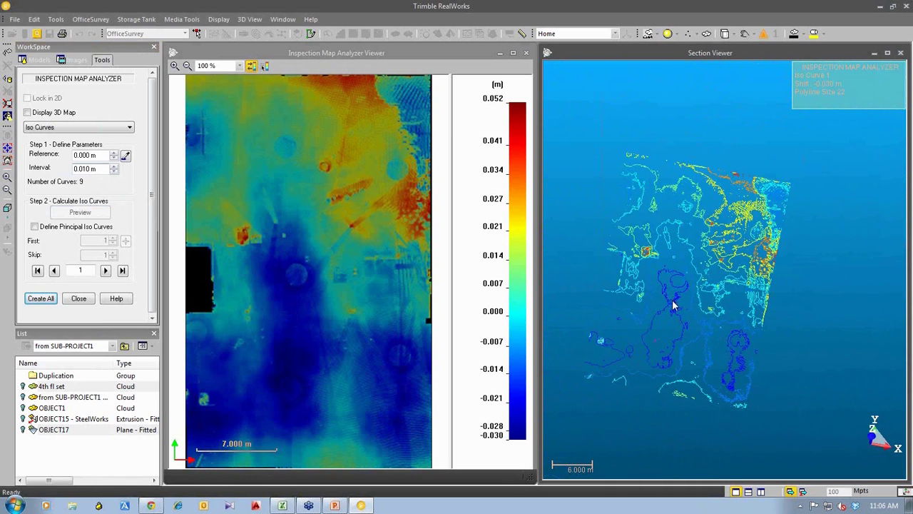
pyautogui.scroll(2, 740, 228)
pyautogui.moveTo(734, 247); pyautogui.dragTo(724, 254)
pyautogui.scroll(-3, 724, 253)
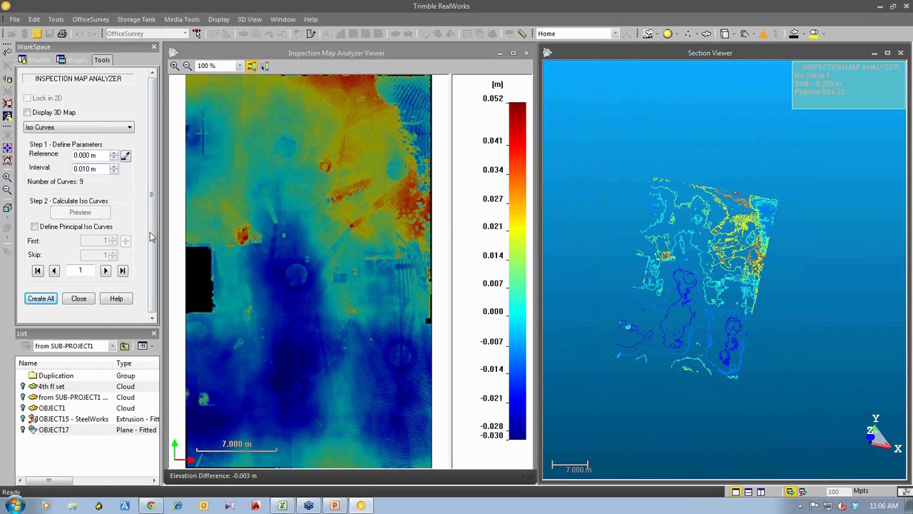
pyautogui.click(88, 169)
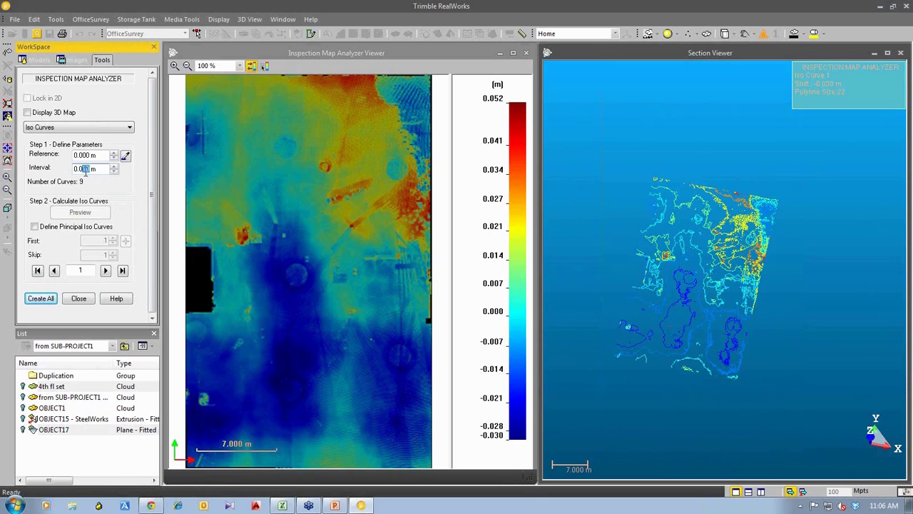
# Preview iso curves at a 0.005 m interval and create all 17 as group Cross-MapData-IsoCurve 0.005 m
pyautogui.write('0')
pyautogui.press('Tab')
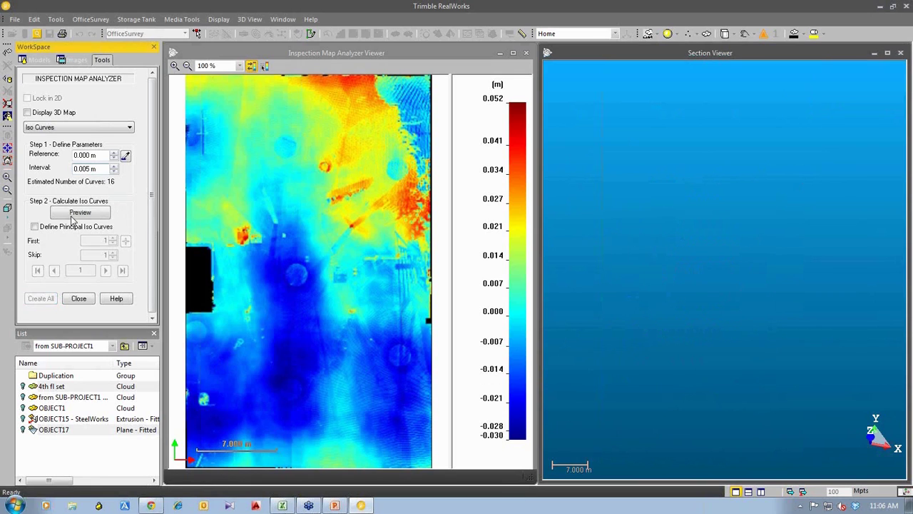
pyautogui.click(77, 213)
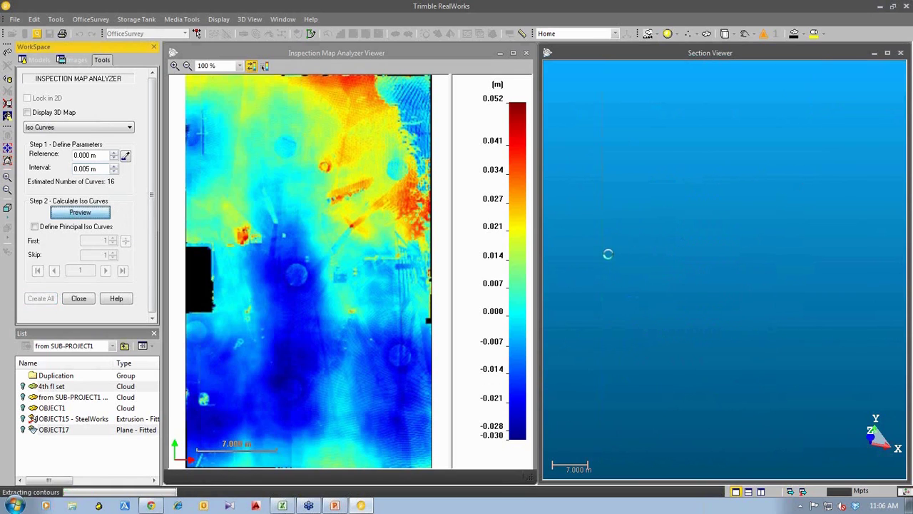
pyautogui.moveTo(745, 221); pyautogui.dragTo(749, 288)
pyautogui.moveTo(710, 346); pyautogui.dragTo(744, 307, button='middle')
pyautogui.click(41, 298)
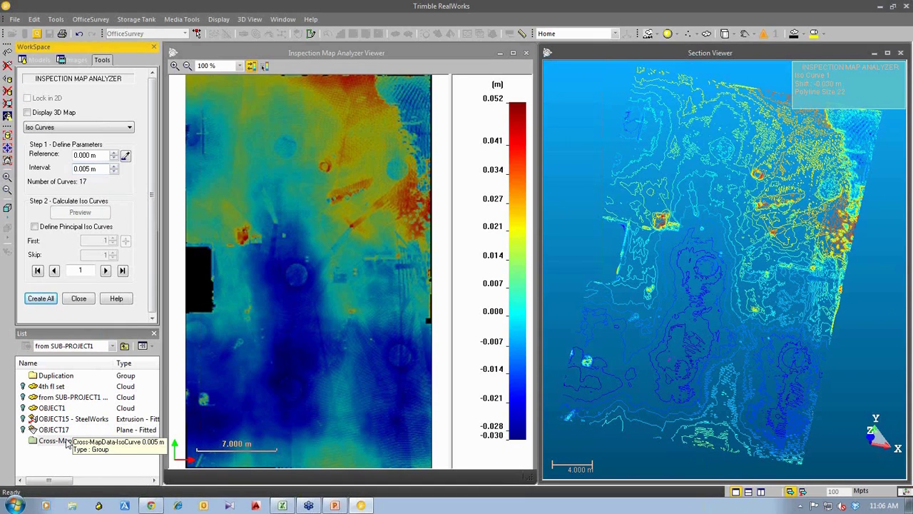
pyautogui.click(128, 132)
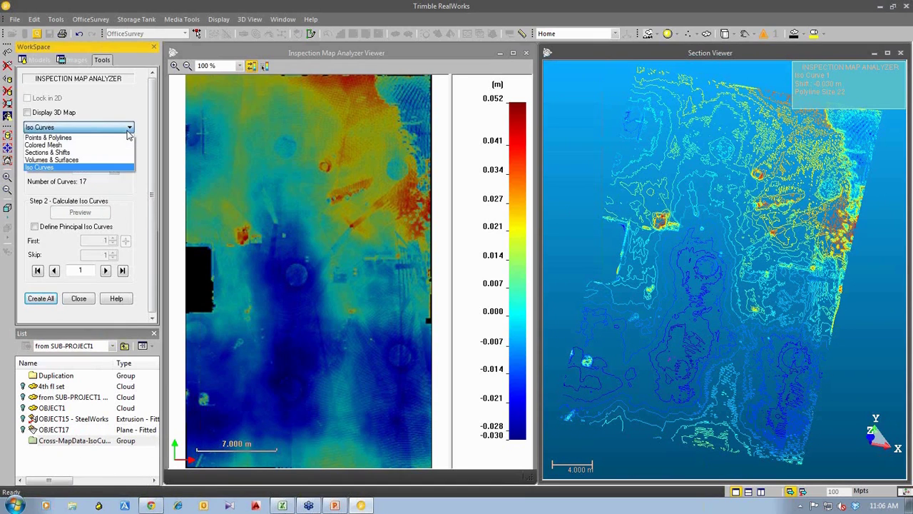
# Switch the analyzer to Volumes & Surfaces to read 3.878 m3 cut and -4.841 m3 fill
pyautogui.click(98, 160)
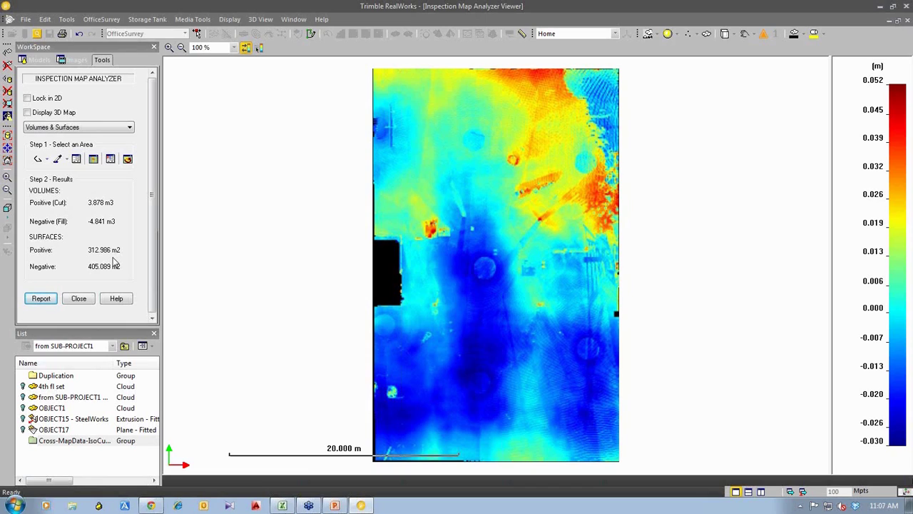
pyautogui.click(129, 128)
pyautogui.click(127, 130)
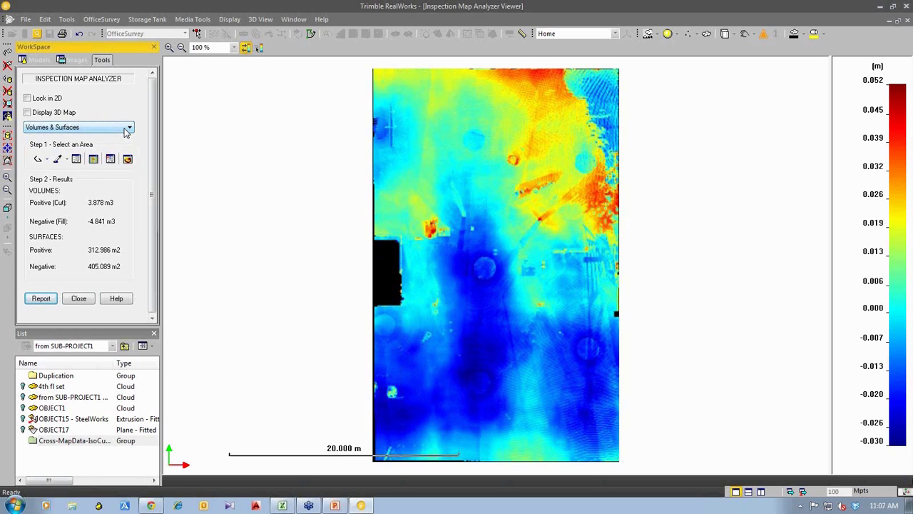
pyautogui.click(126, 131)
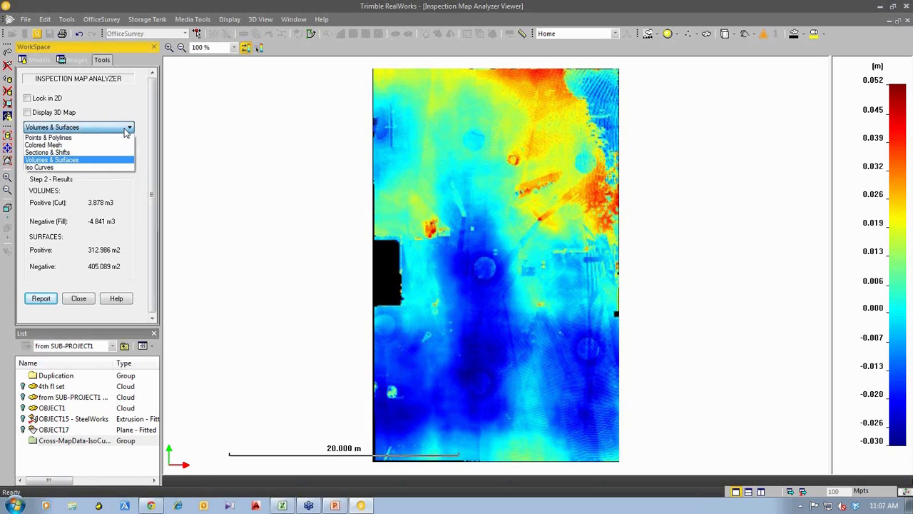
# In Points & Polylines mode, trace a closed polyline around the raised red zone in the map's upper right
pyautogui.click(73, 139)
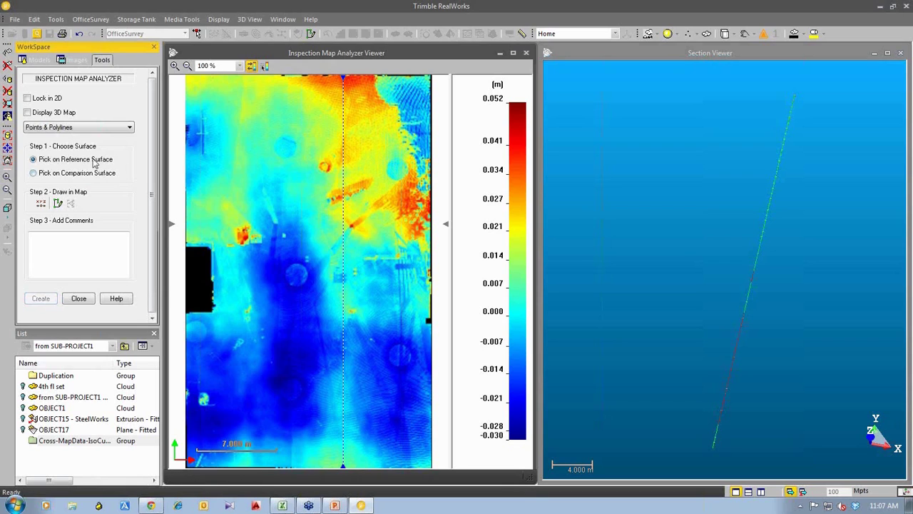
pyautogui.click(58, 204)
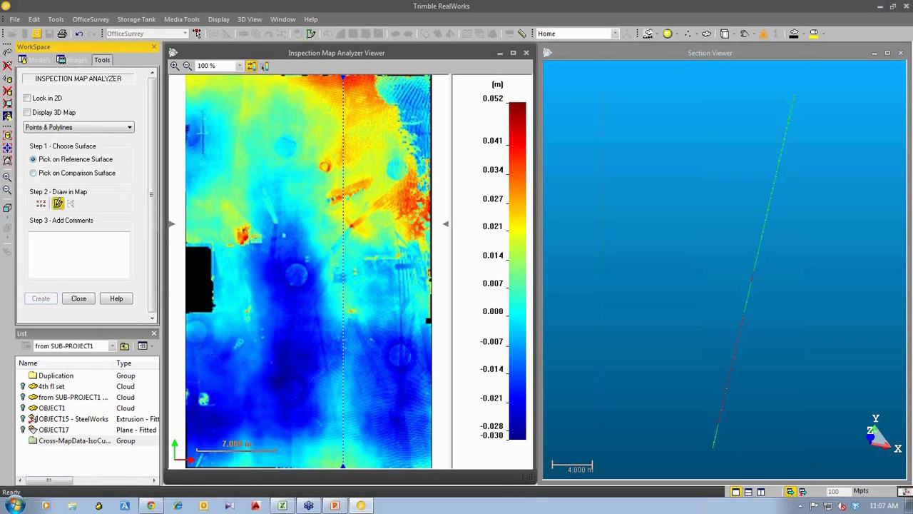
pyautogui.click(289, 81)
pyautogui.click(327, 109)
pyautogui.click(328, 136)
pyautogui.click(319, 160)
pyautogui.click(318, 194)
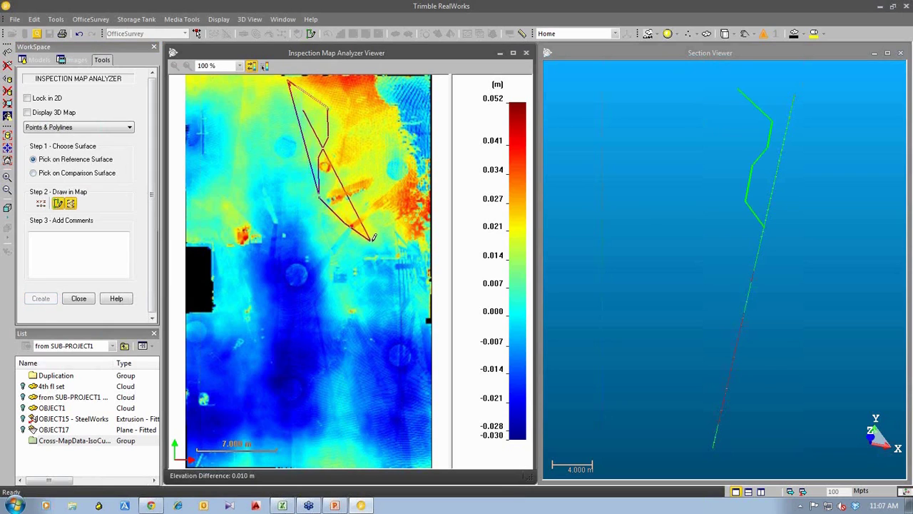
pyautogui.click(373, 241)
pyautogui.click(426, 239)
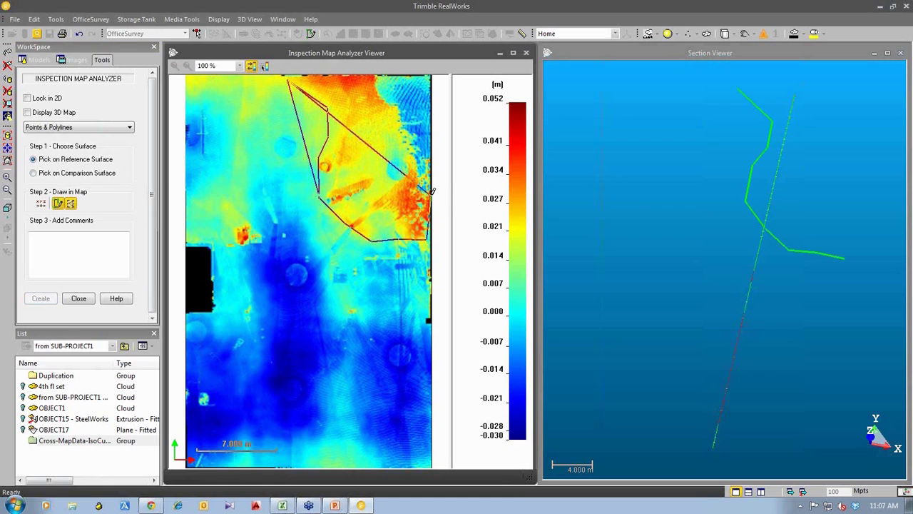
pyautogui.click(428, 157)
pyautogui.click(403, 127)
pyautogui.click(376, 78)
pyautogui.rightClick(335, 74)
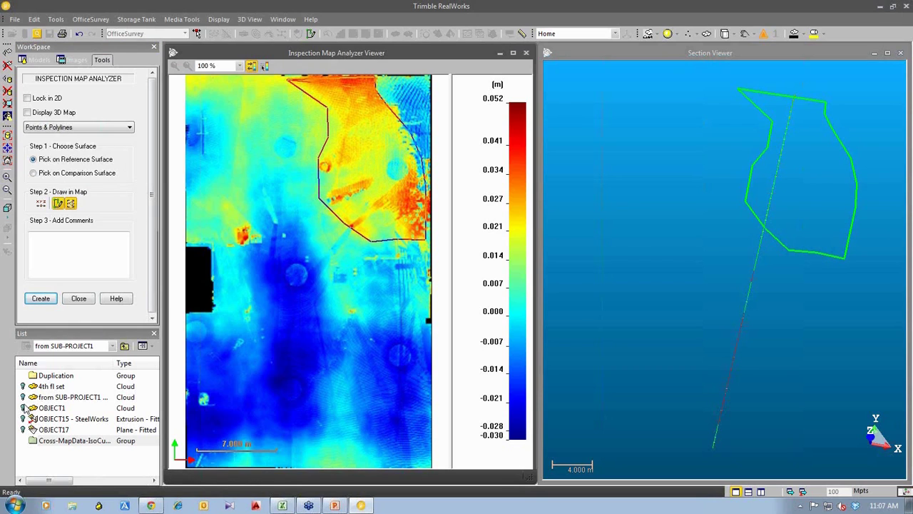
# Show the 4th fl set cloud, comment the polyline 'Engineer to Inspect', and create it as OBJECT35
pyautogui.click(23, 386)
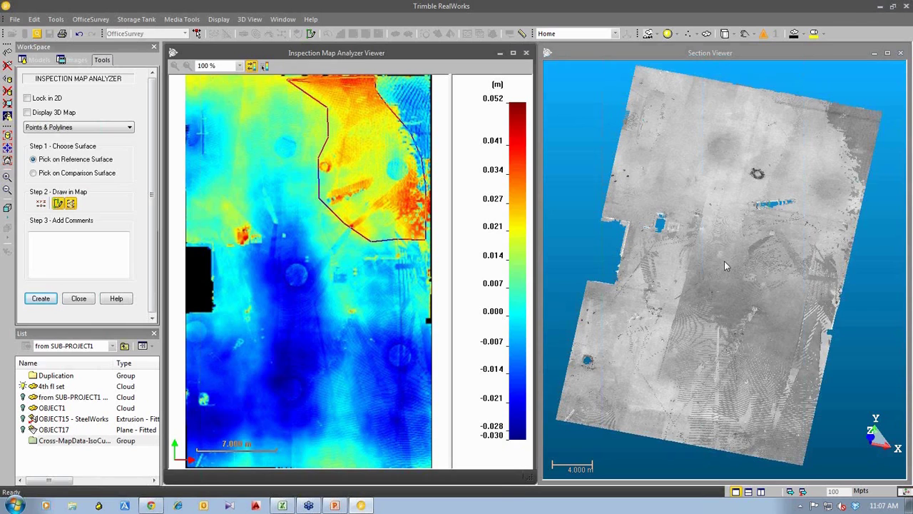
pyautogui.scroll(6, 727, 298)
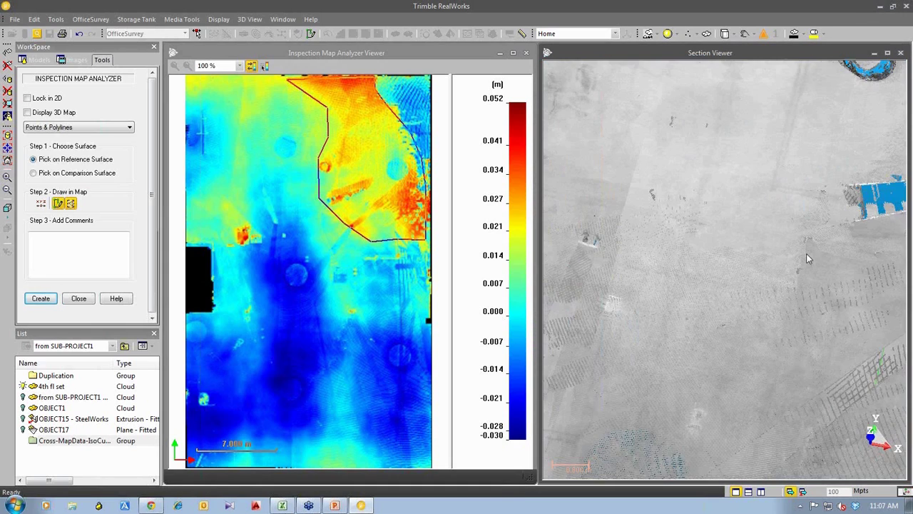
pyautogui.moveTo(789, 261); pyautogui.dragTo(837, 228)
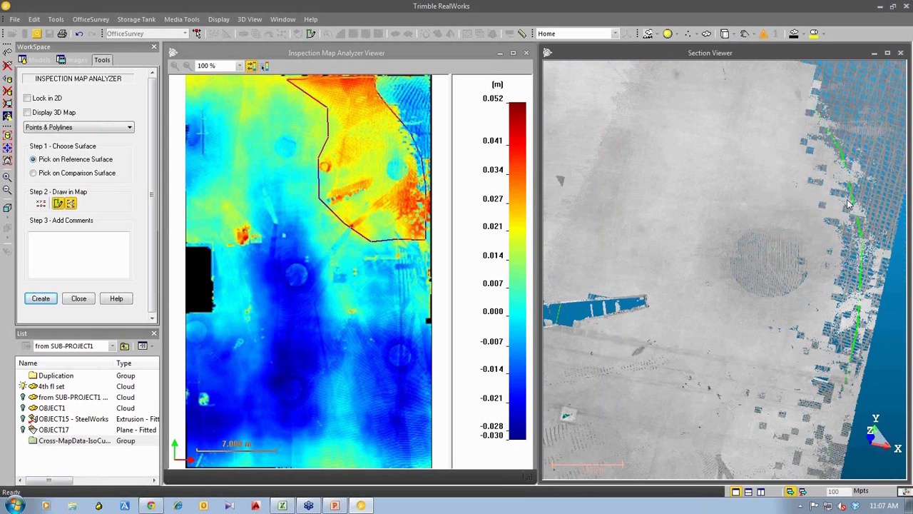
pyautogui.scroll(2, 846, 204)
pyautogui.scroll(-3, 844, 203)
pyautogui.click(107, 256)
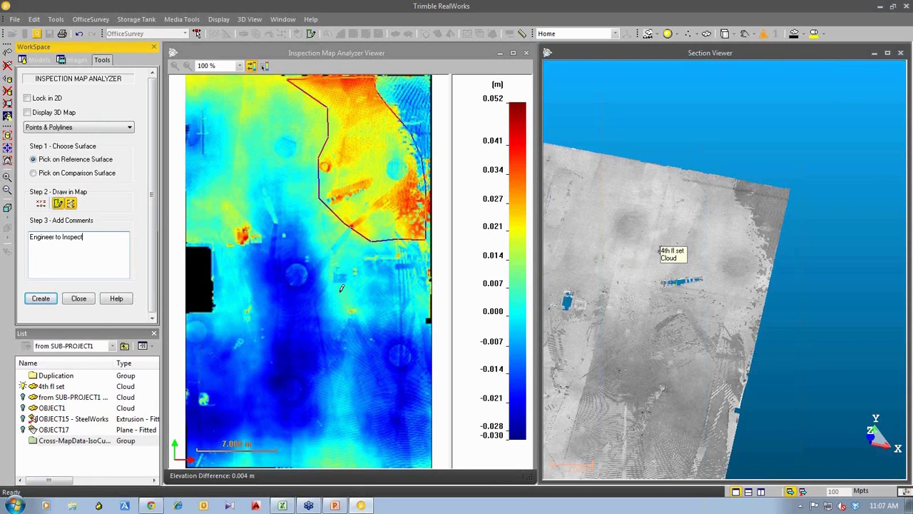
pyautogui.click(41, 299)
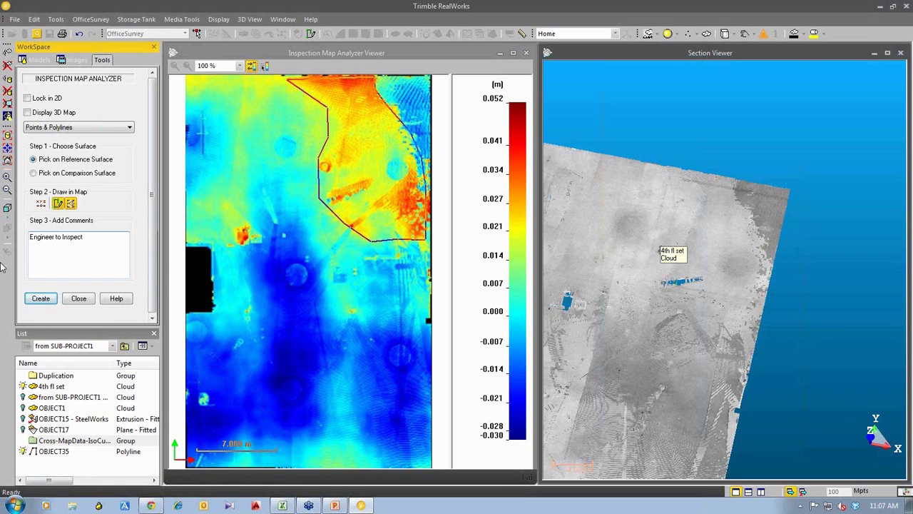
# Place a 3D point at 32.597; 20.211; 43.282 m commented 'Layout point', creating OBJECT36
pyautogui.click(40, 204)
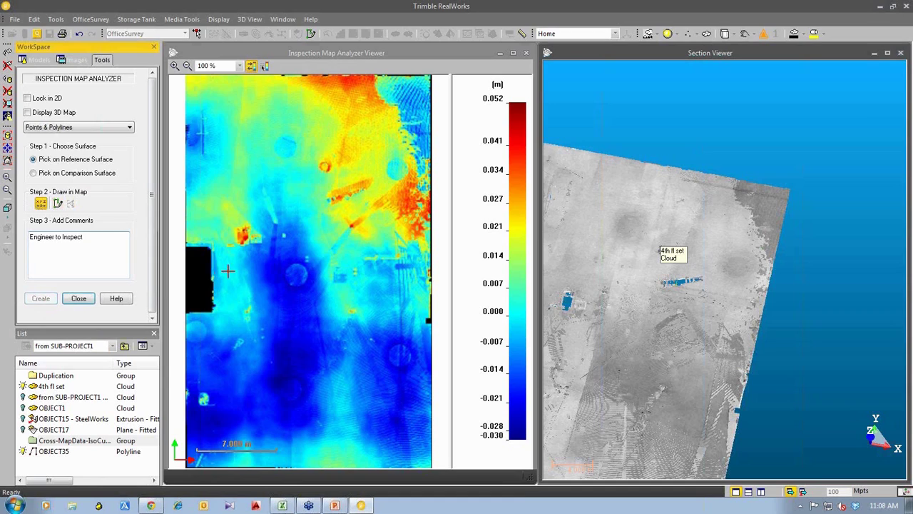
pyautogui.click(410, 241)
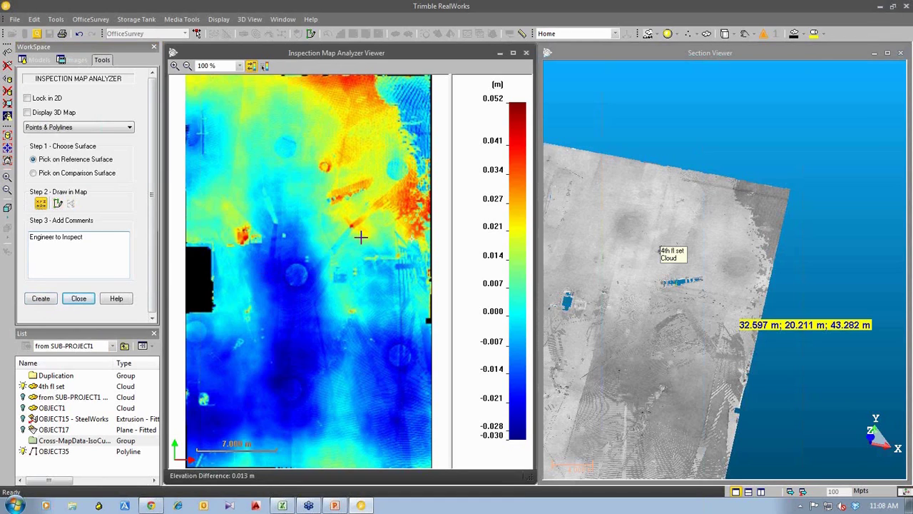
pyautogui.moveTo(90, 242); pyautogui.dragTo(18, 232)
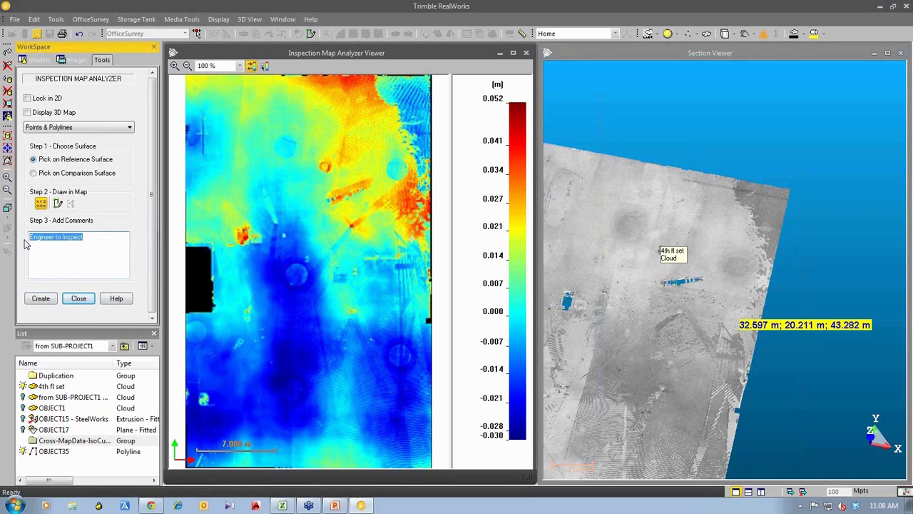
pyautogui.write('Layout point')
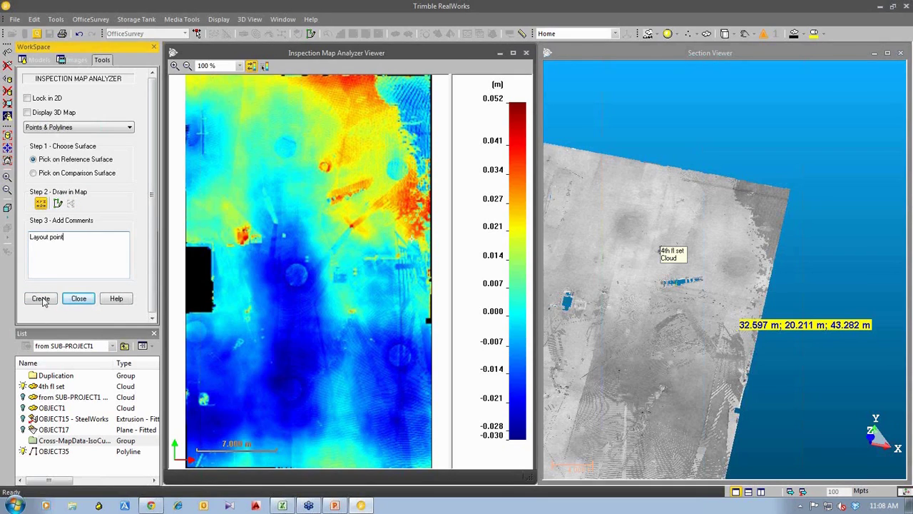
pyautogui.click(42, 299)
pyautogui.click(61, 463)
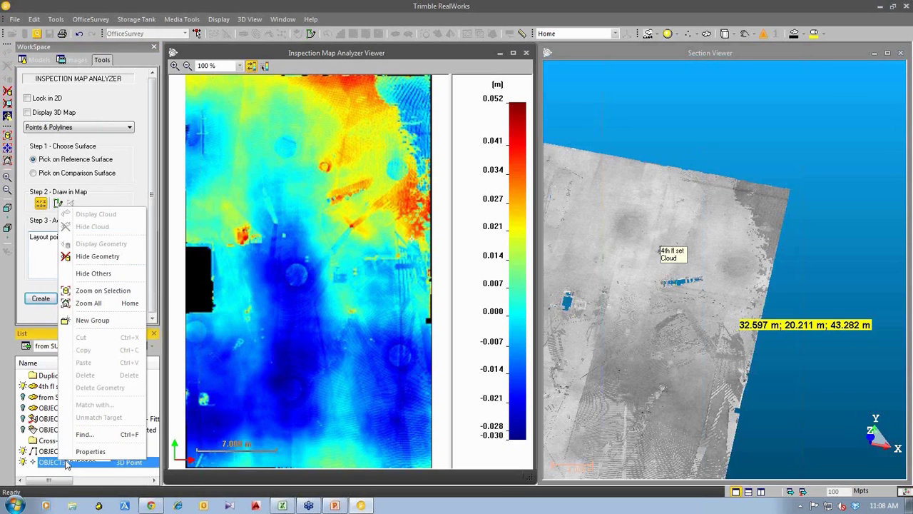
pyautogui.click(87, 451)
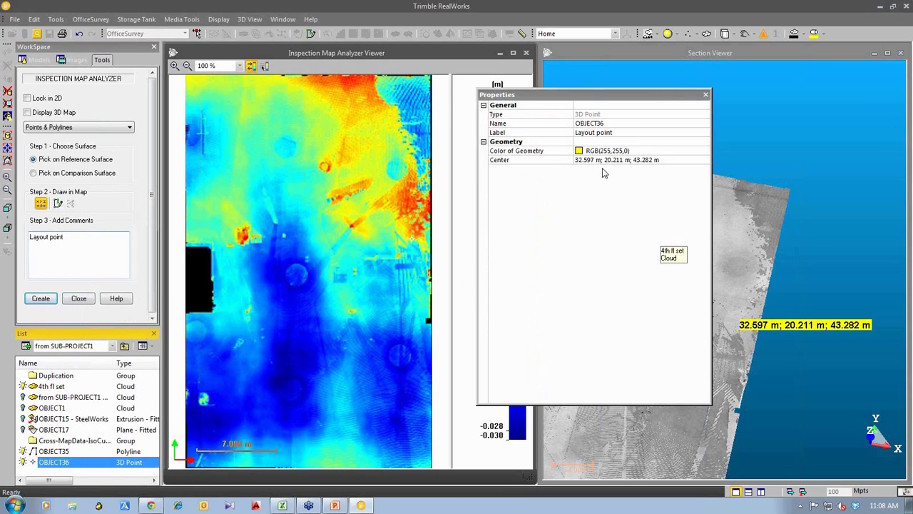
pyautogui.click(705, 95)
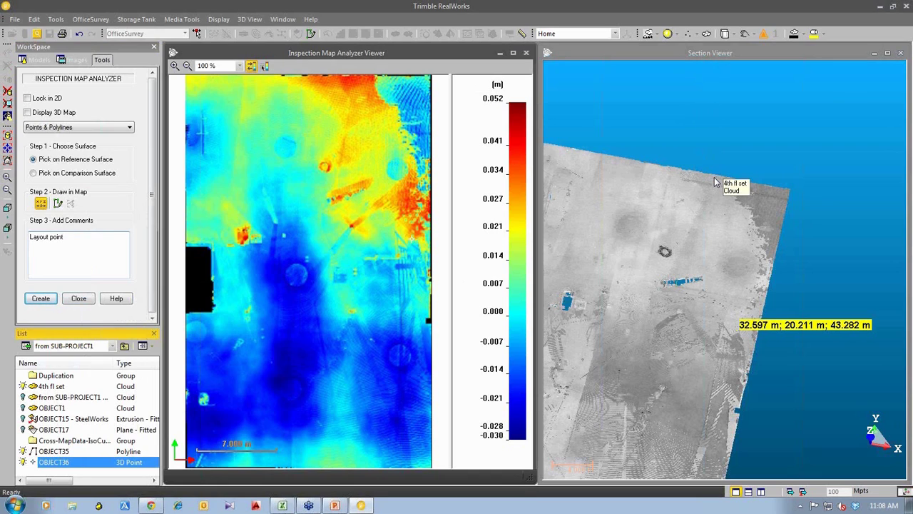